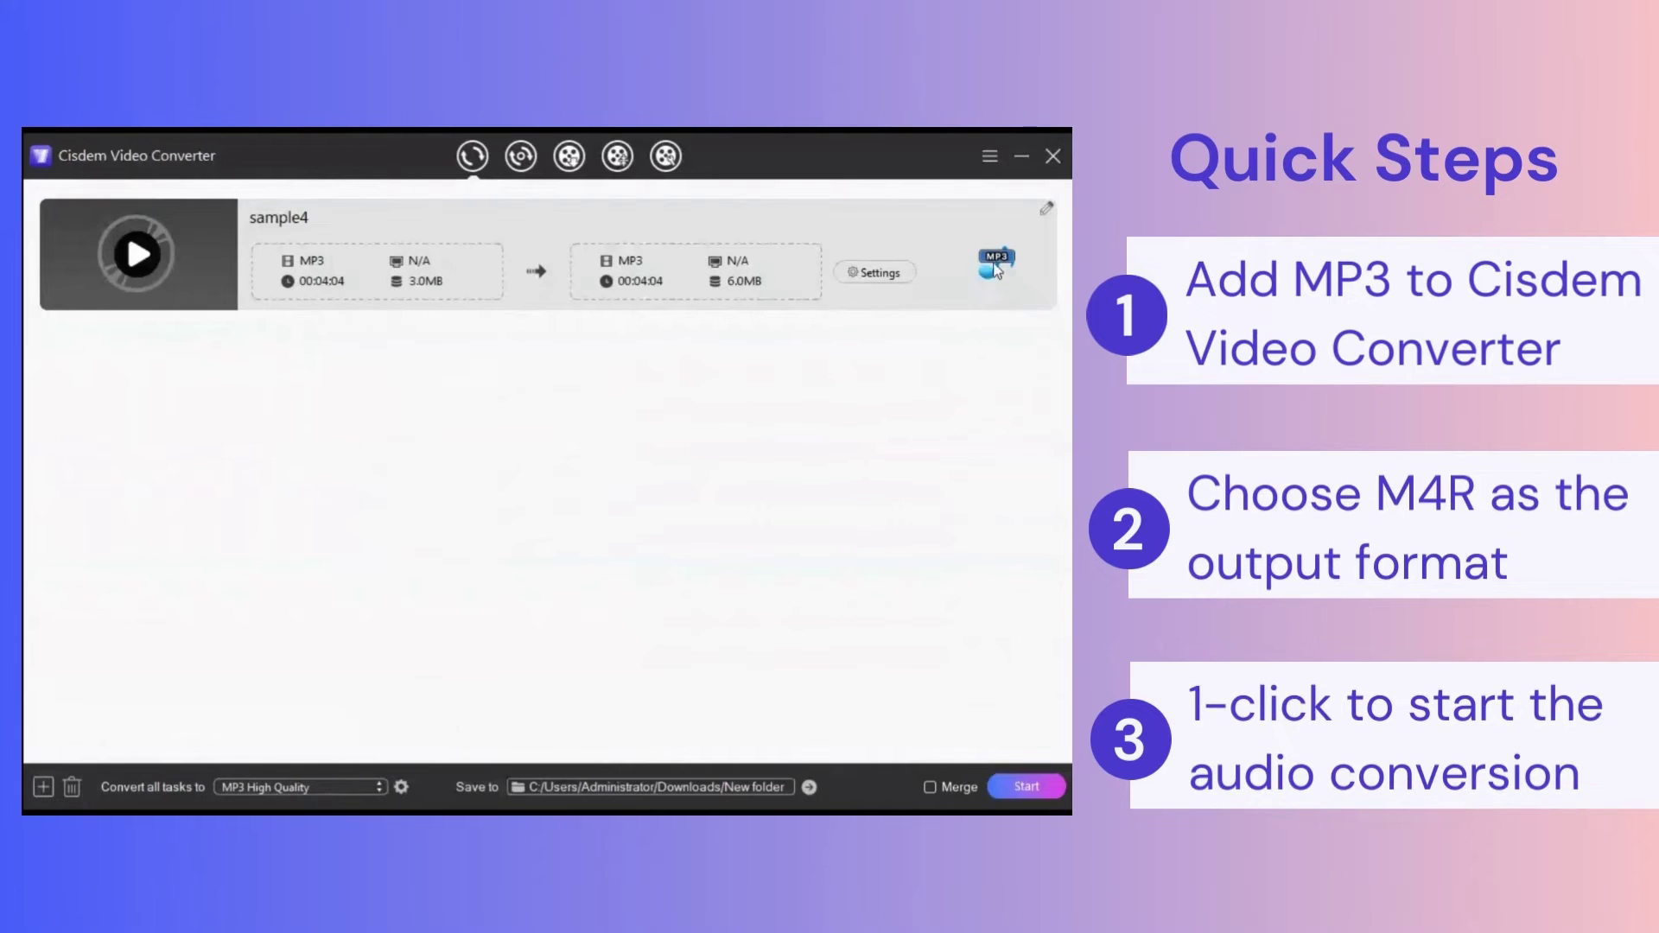
# Set sample4's output format to Audio > M4R High Quality and start converting it.
pyautogui.click(994, 263)
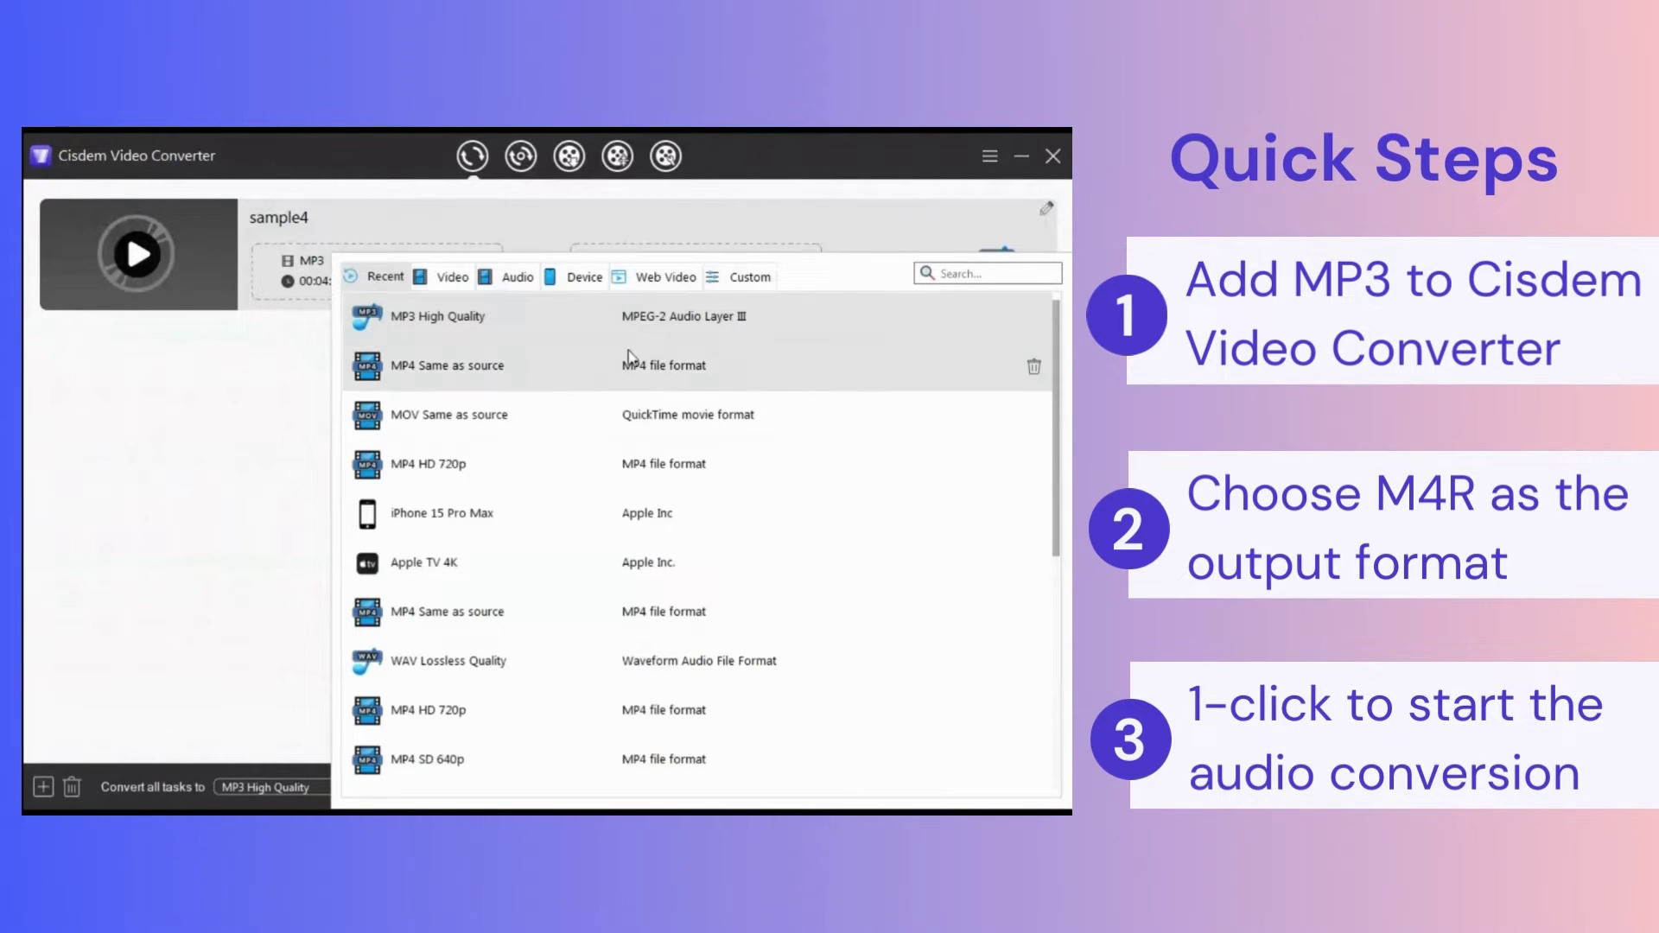
pyautogui.click(516, 279)
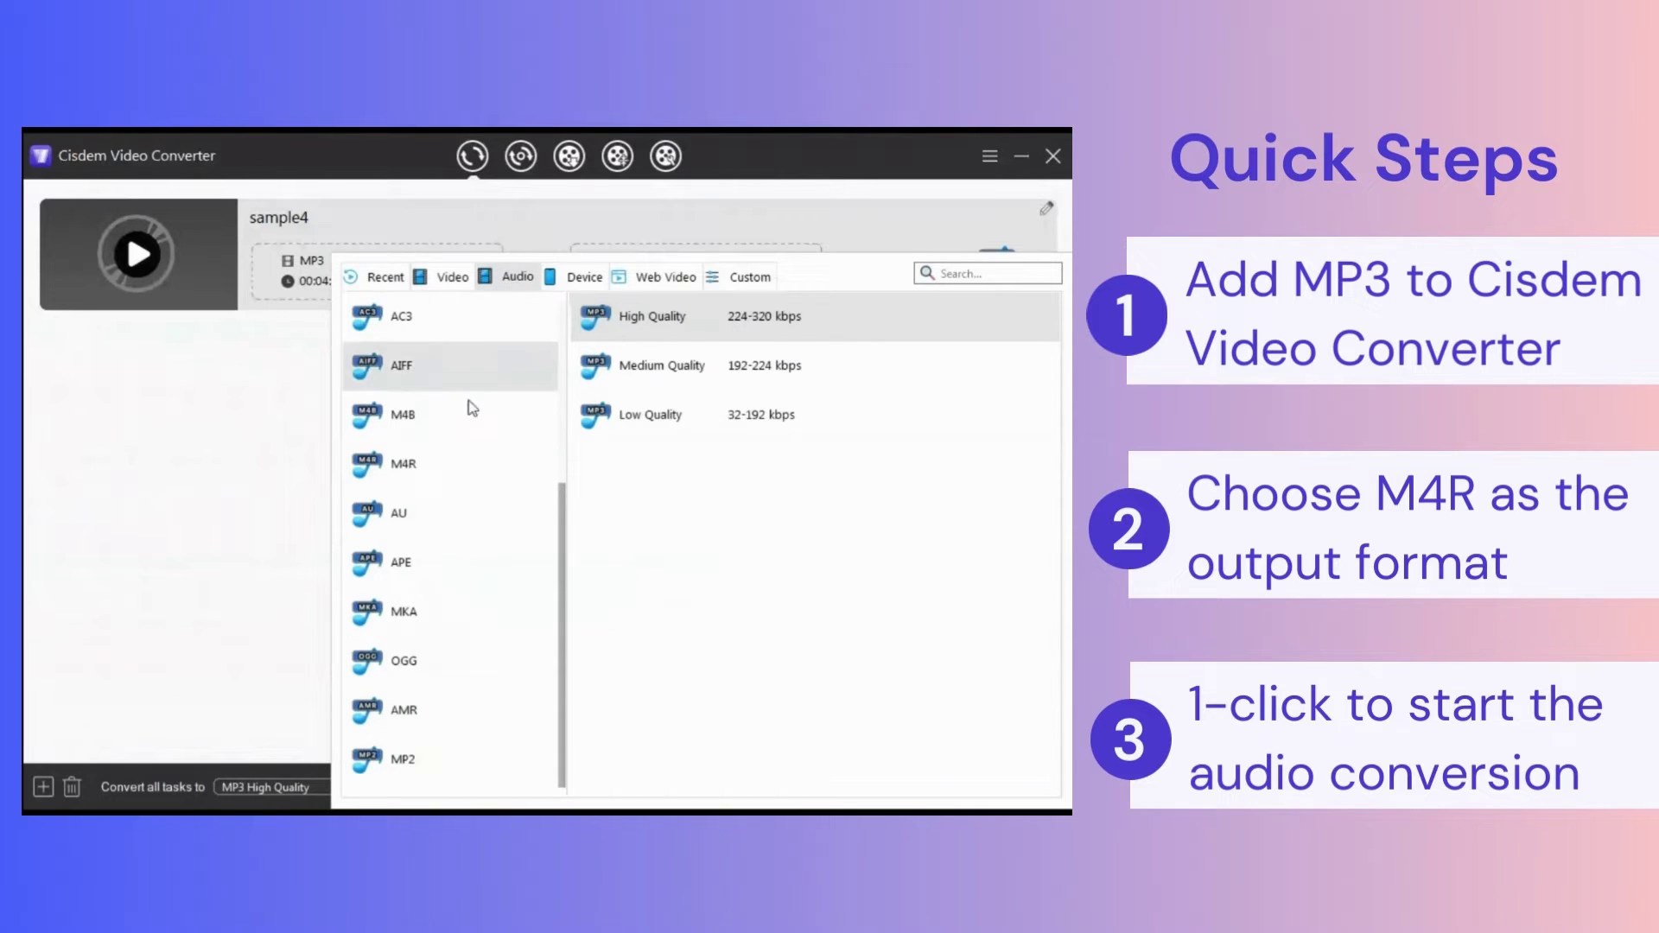
pyautogui.click(415, 466)
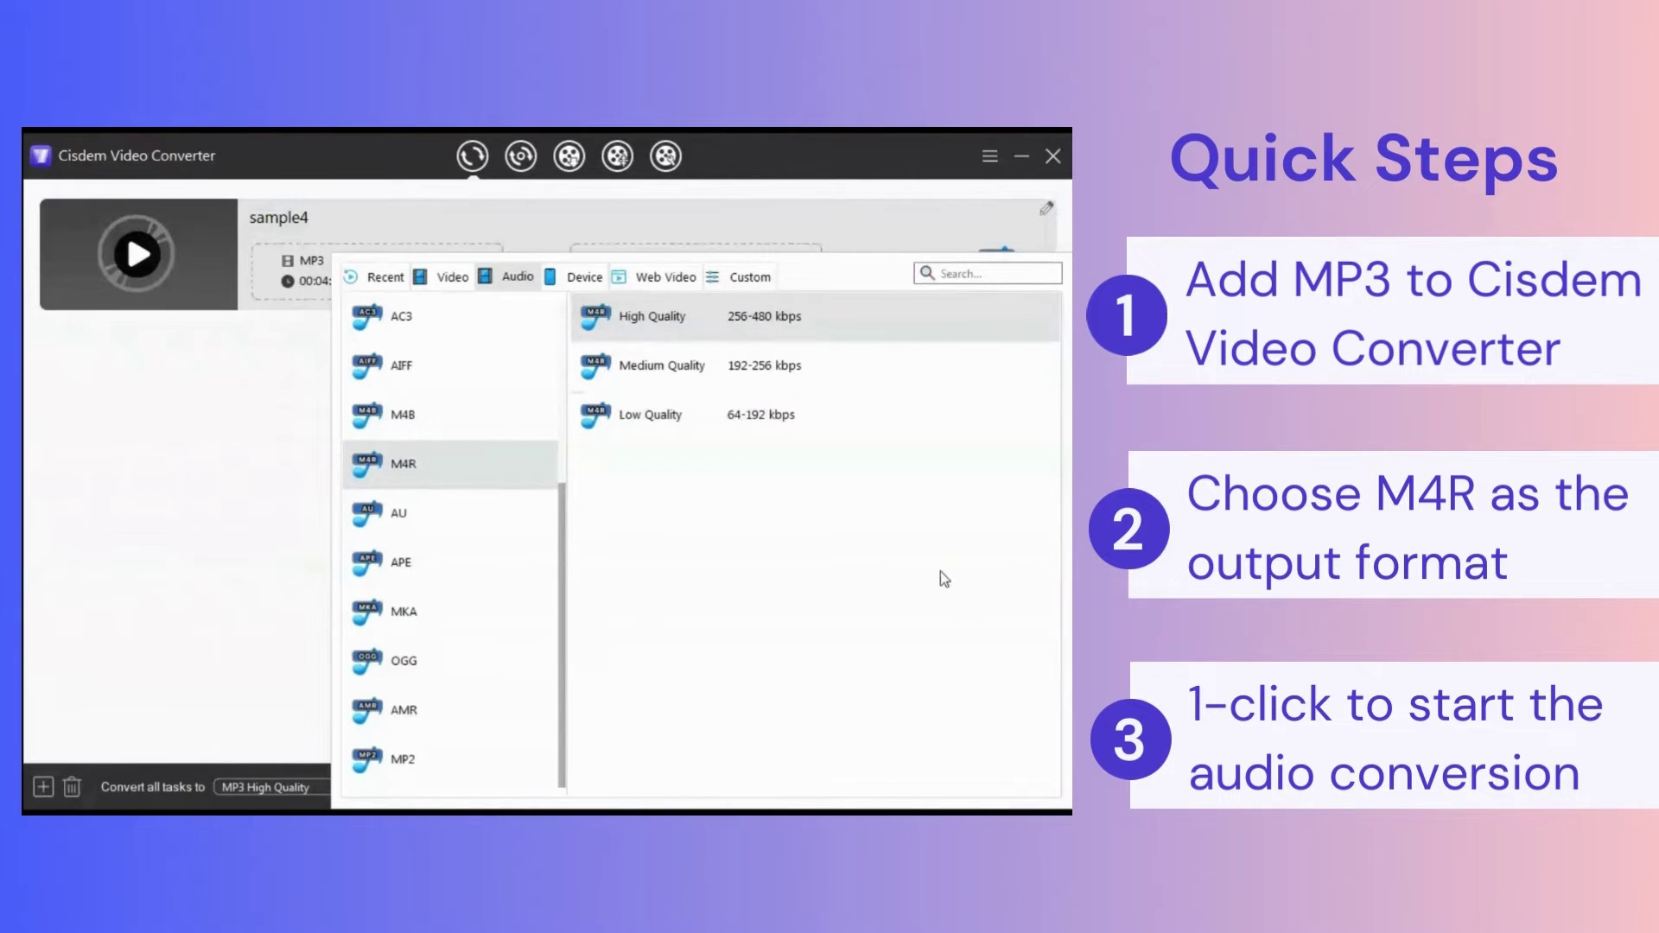
pyautogui.click(682, 320)
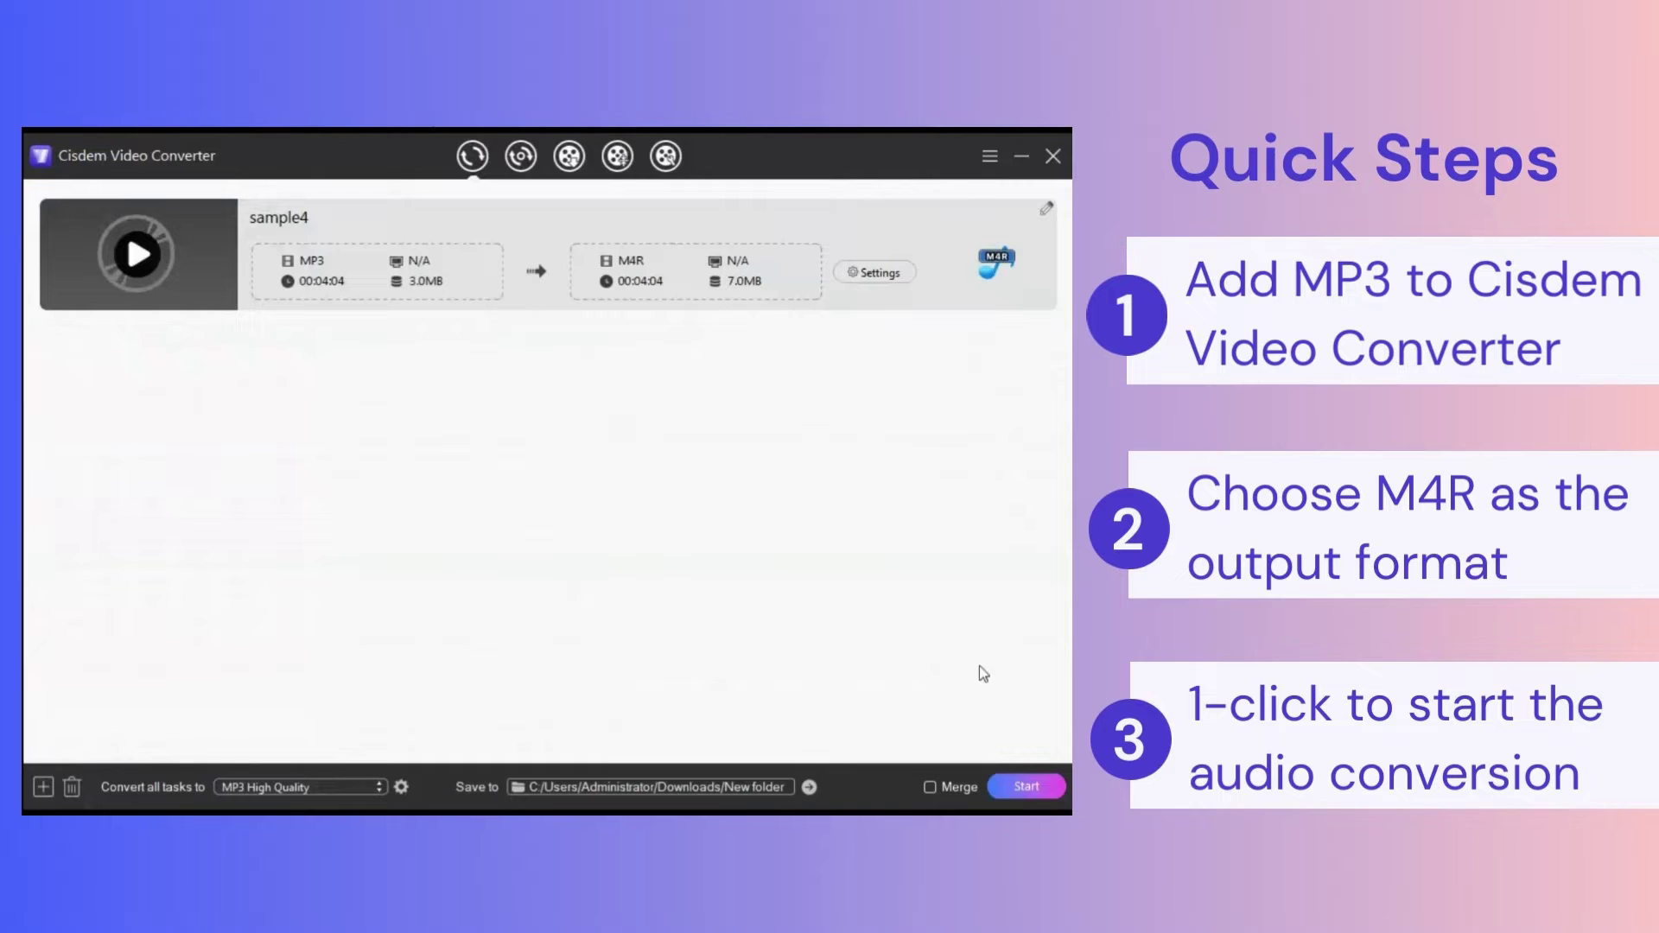
pyautogui.click(1016, 793)
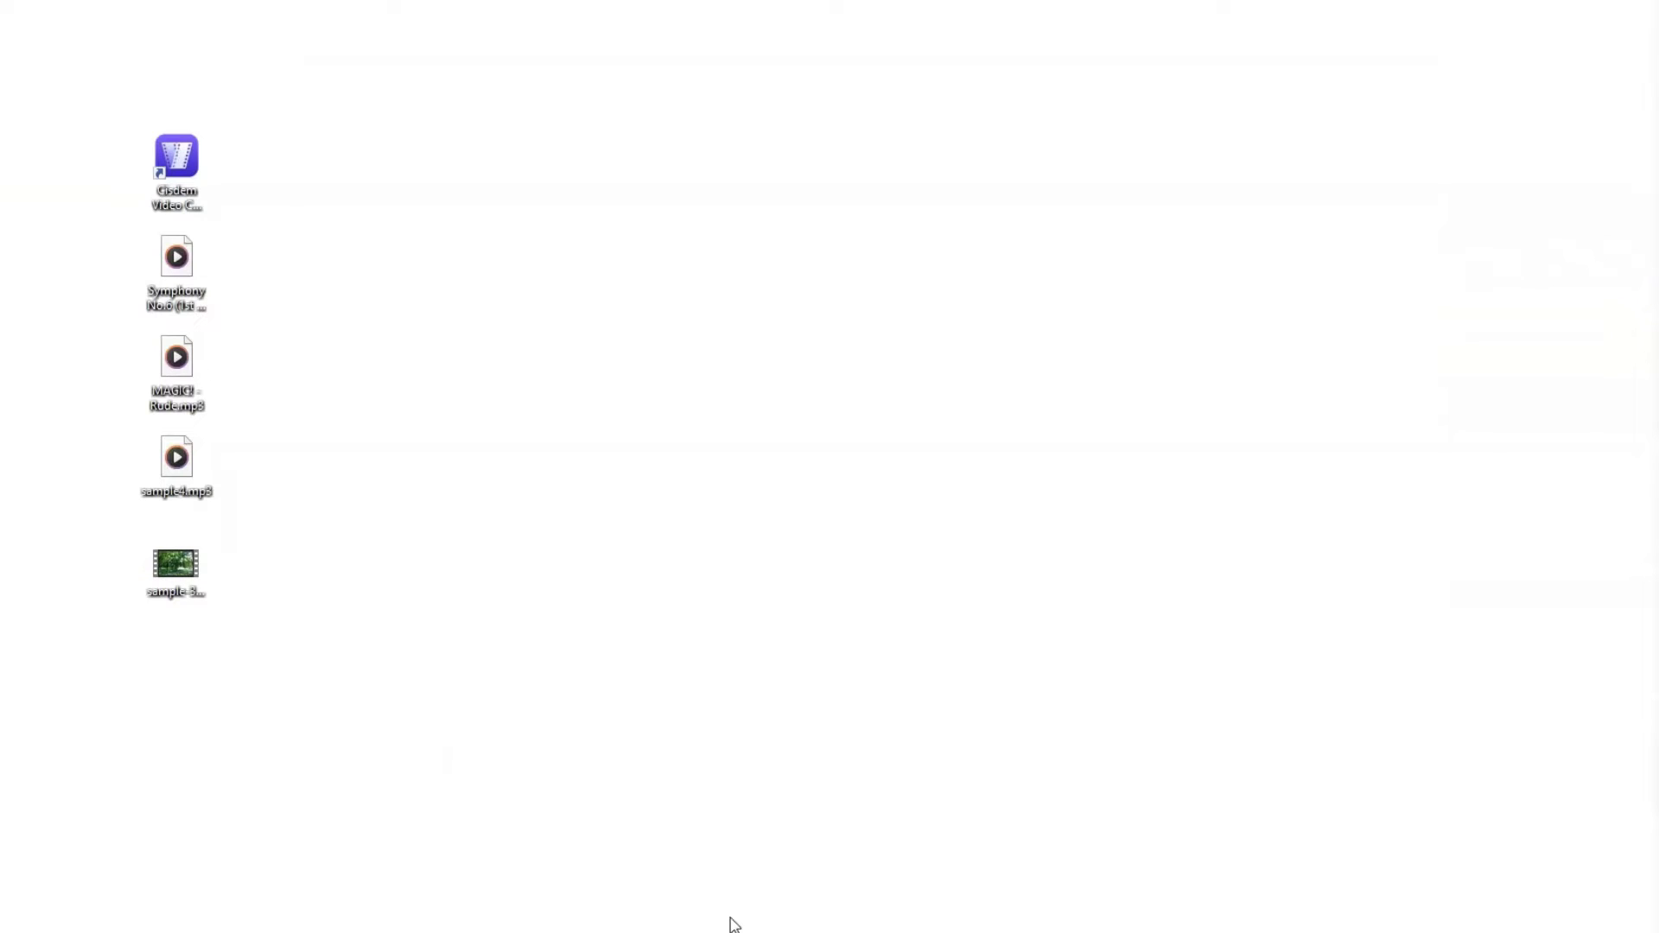
# Launch the converter and drag in Symphony No.6 (1st movement), MAGIC! - Rude and sample4.
pyautogui.doubleClick(178, 164)
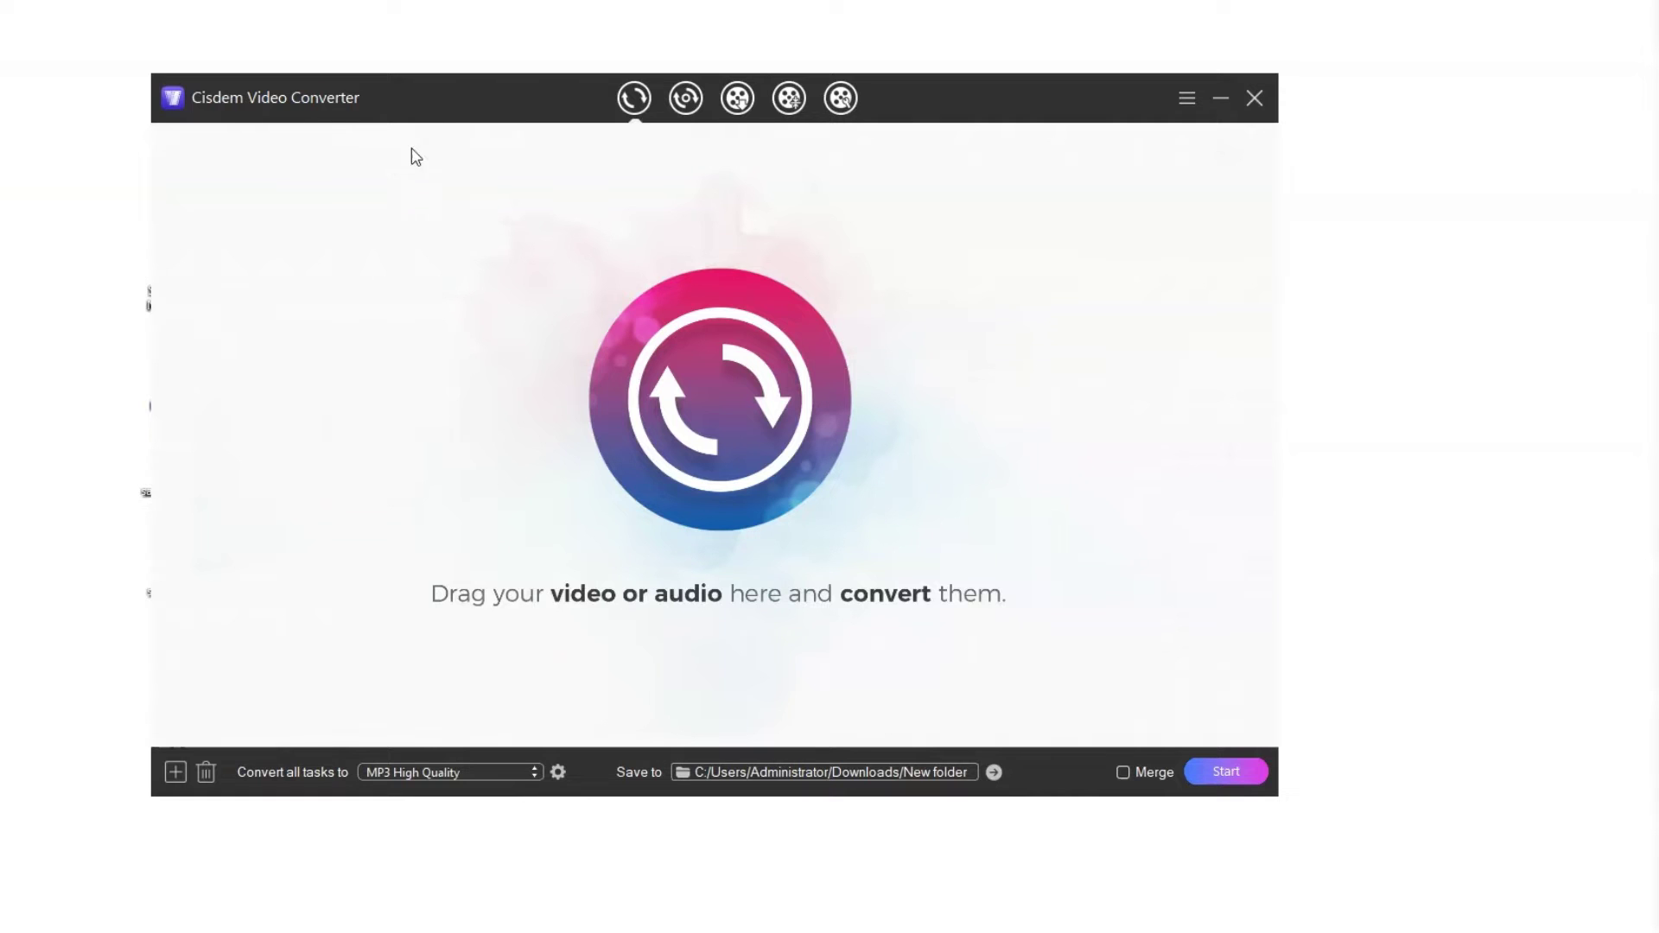
pyautogui.moveTo(454, 108); pyautogui.dragTo(578, 101)
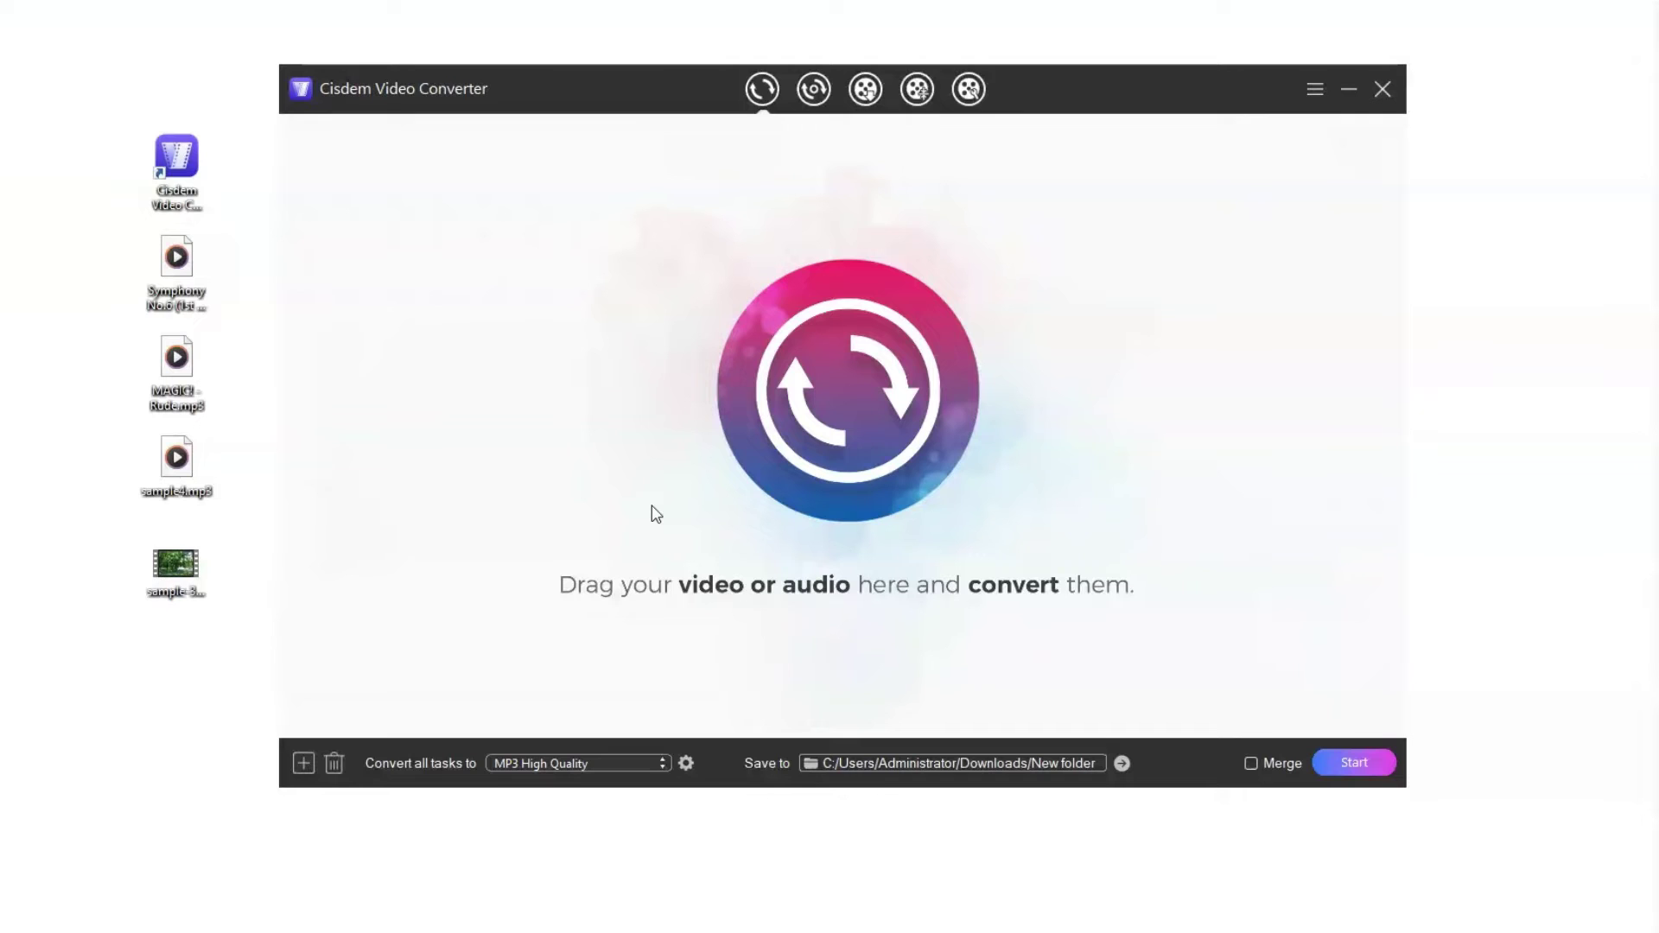
pyautogui.moveTo(113, 242); pyautogui.dragTo(230, 471)
pyautogui.moveTo(178, 325); pyautogui.dragTo(381, 345)
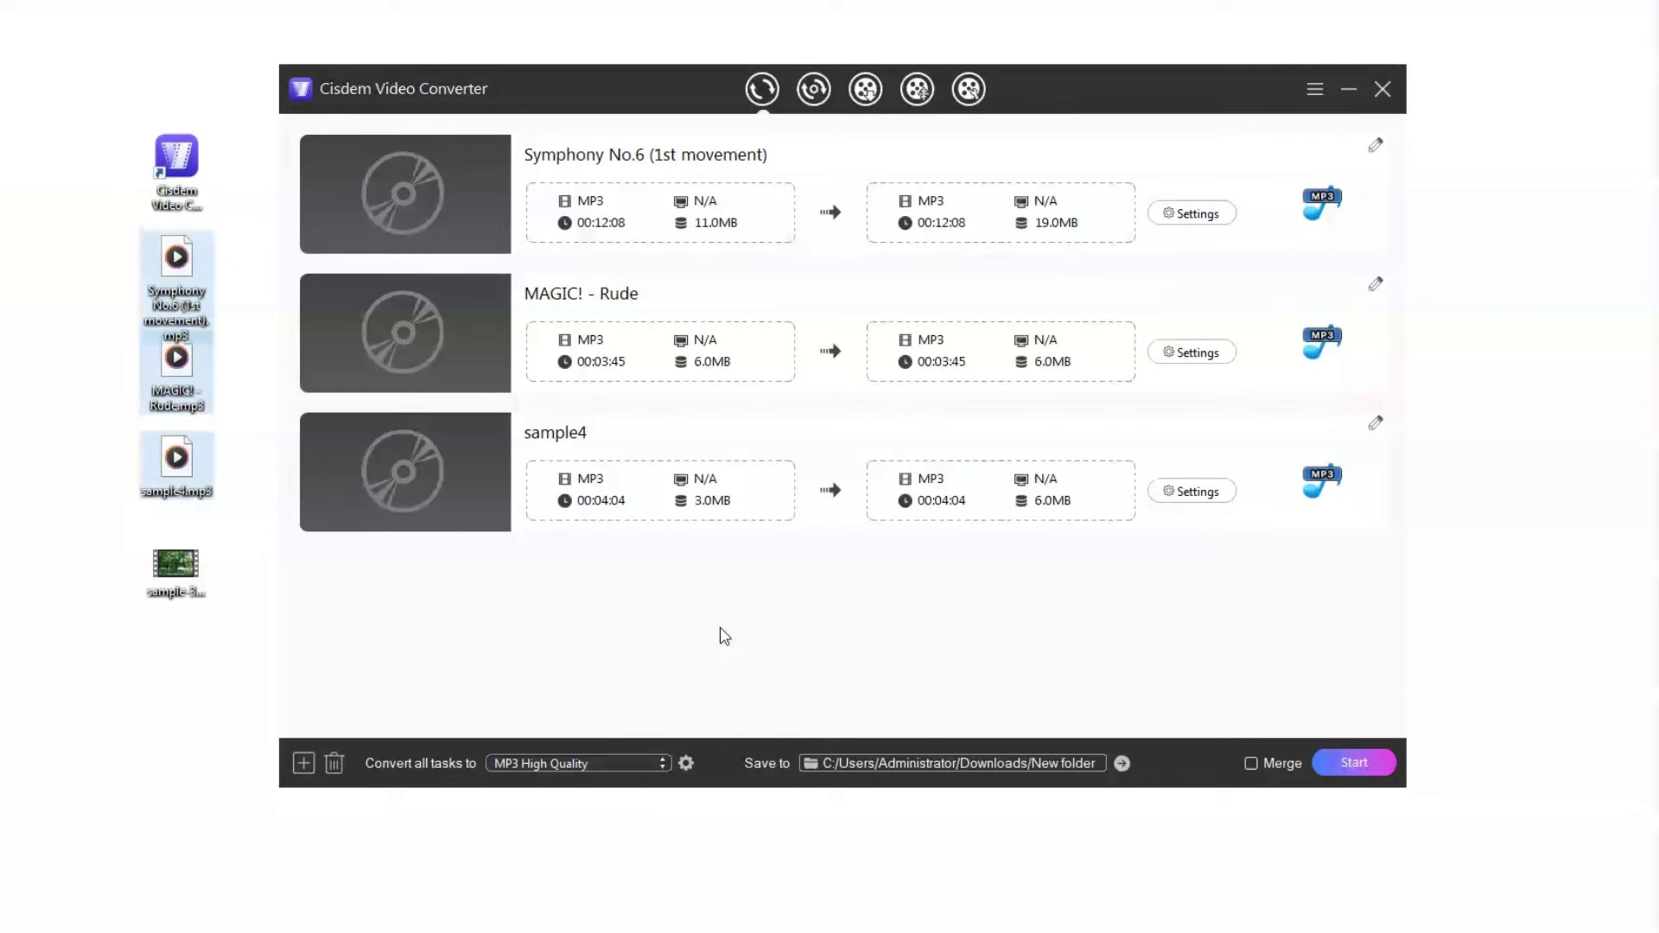
# Set the Symphony task to M4R High Quality, then apply M4R High Quality to all tasks.
pyautogui.click(1322, 205)
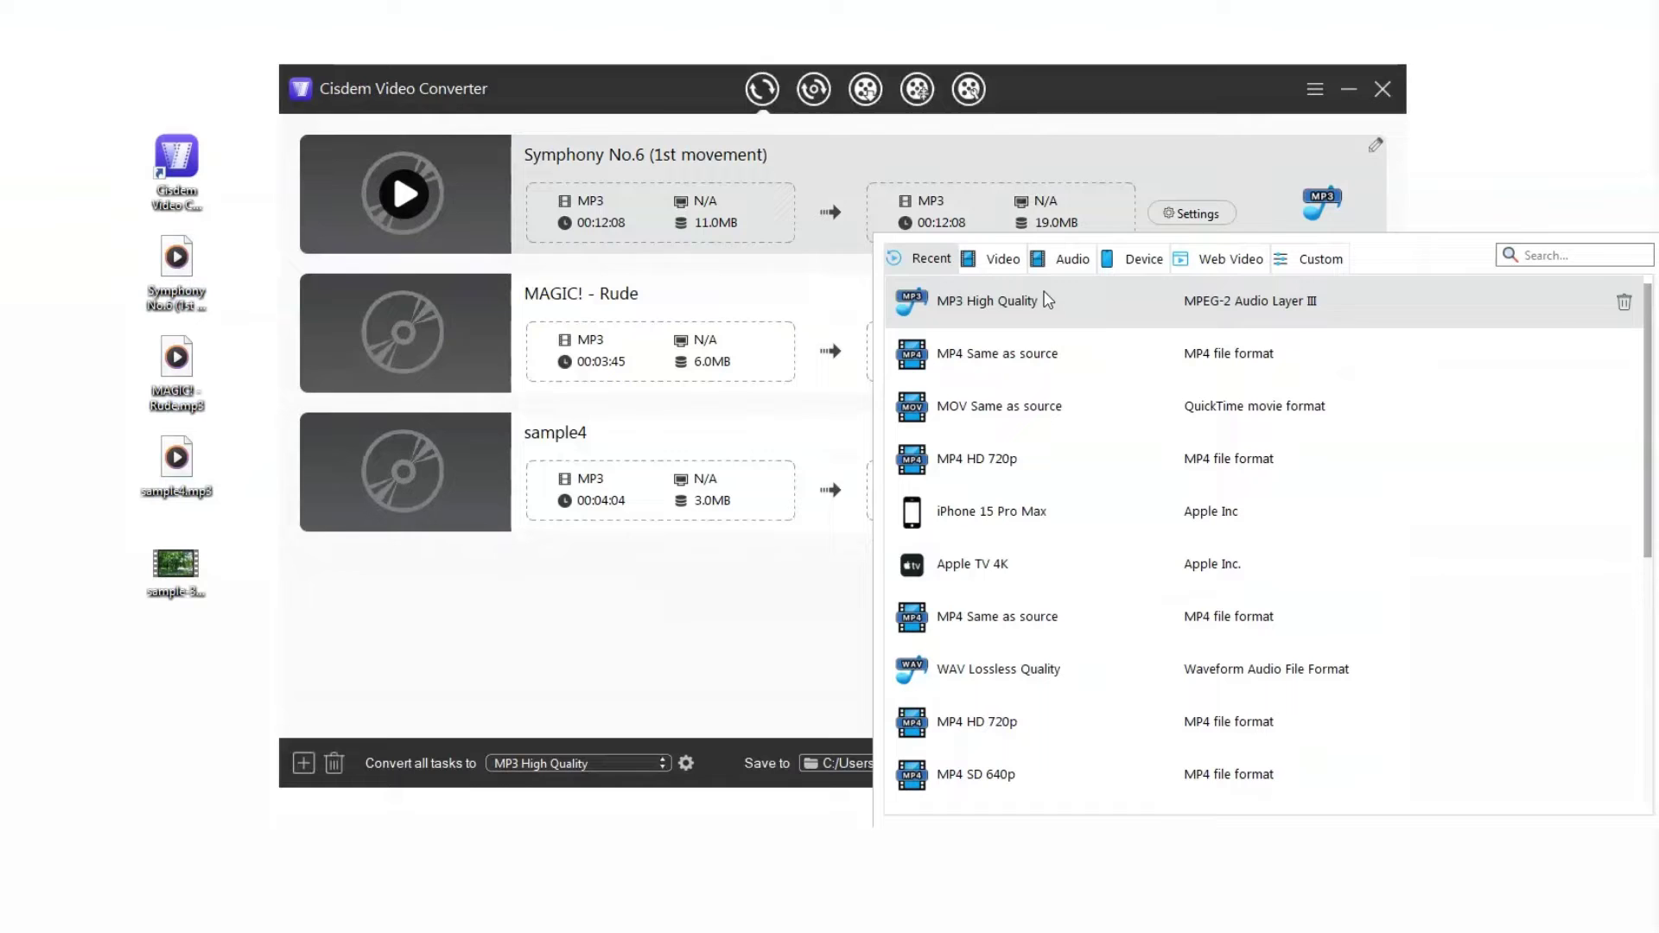
pyautogui.click(1052, 261)
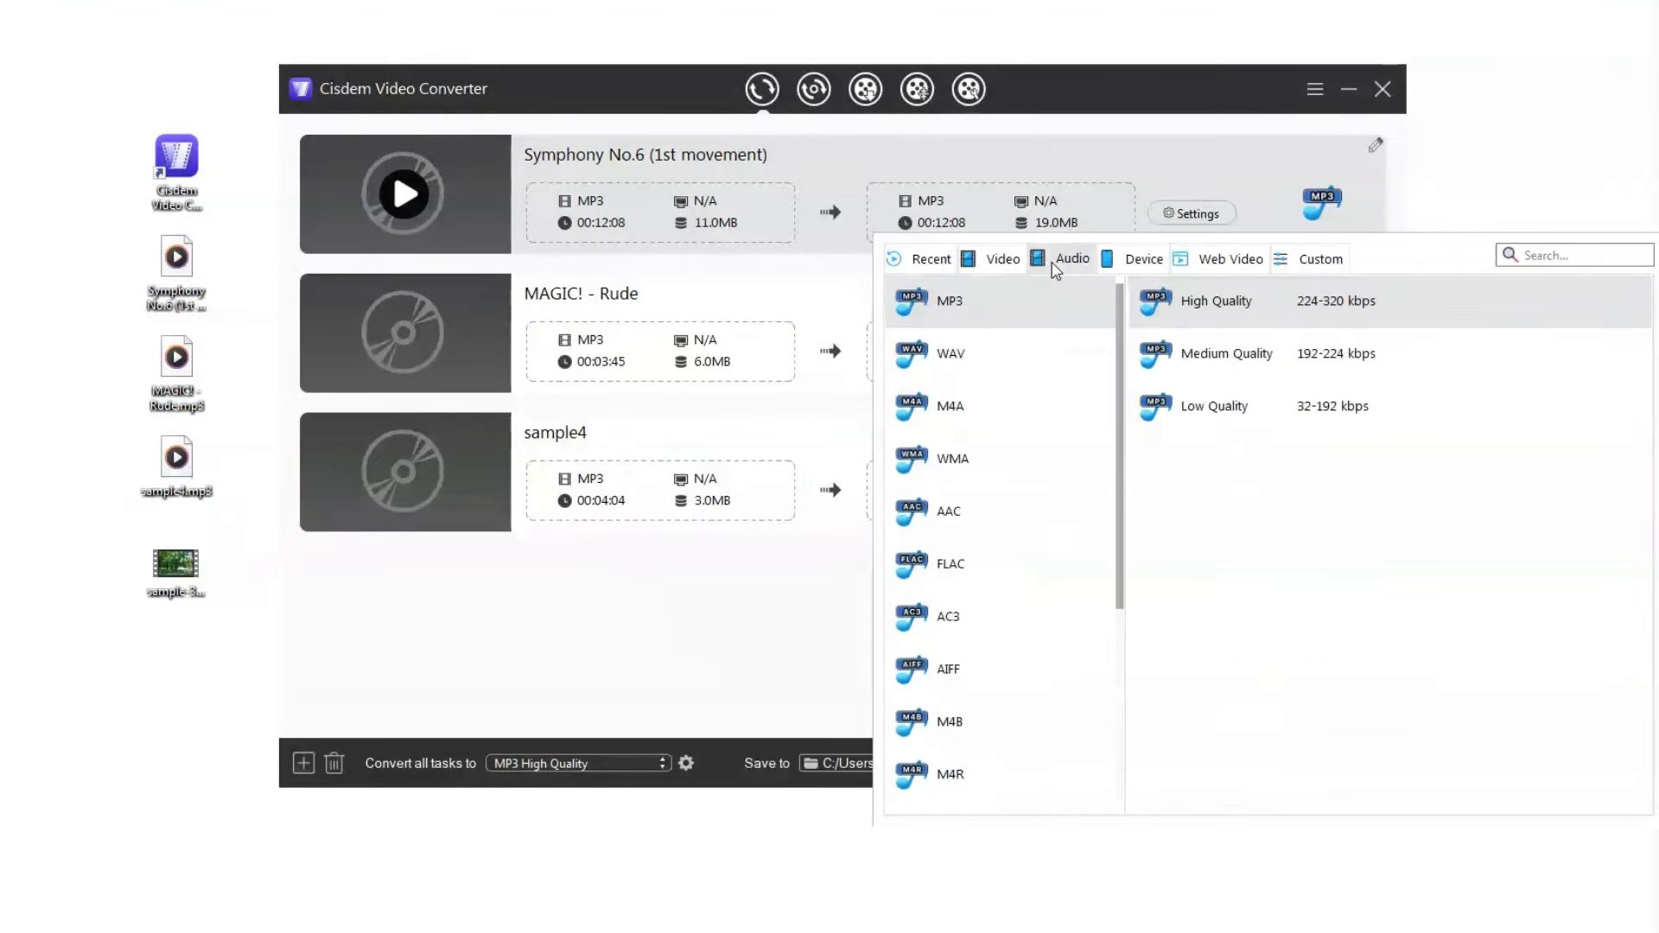
pyautogui.click(985, 779)
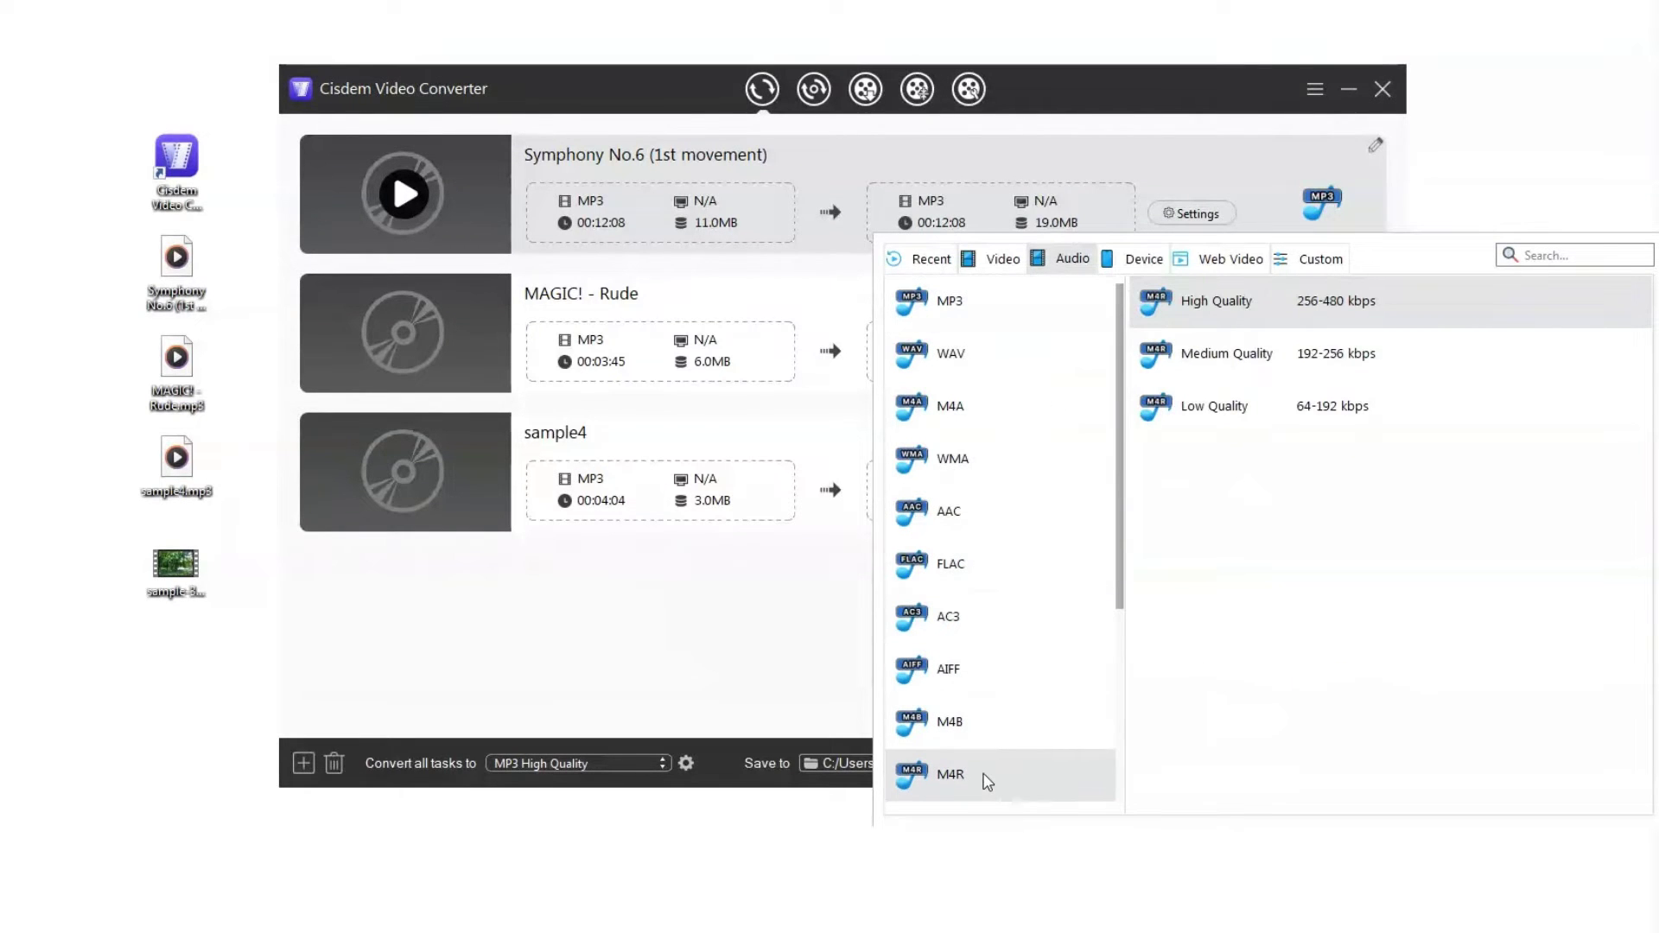
pyautogui.click(1257, 322)
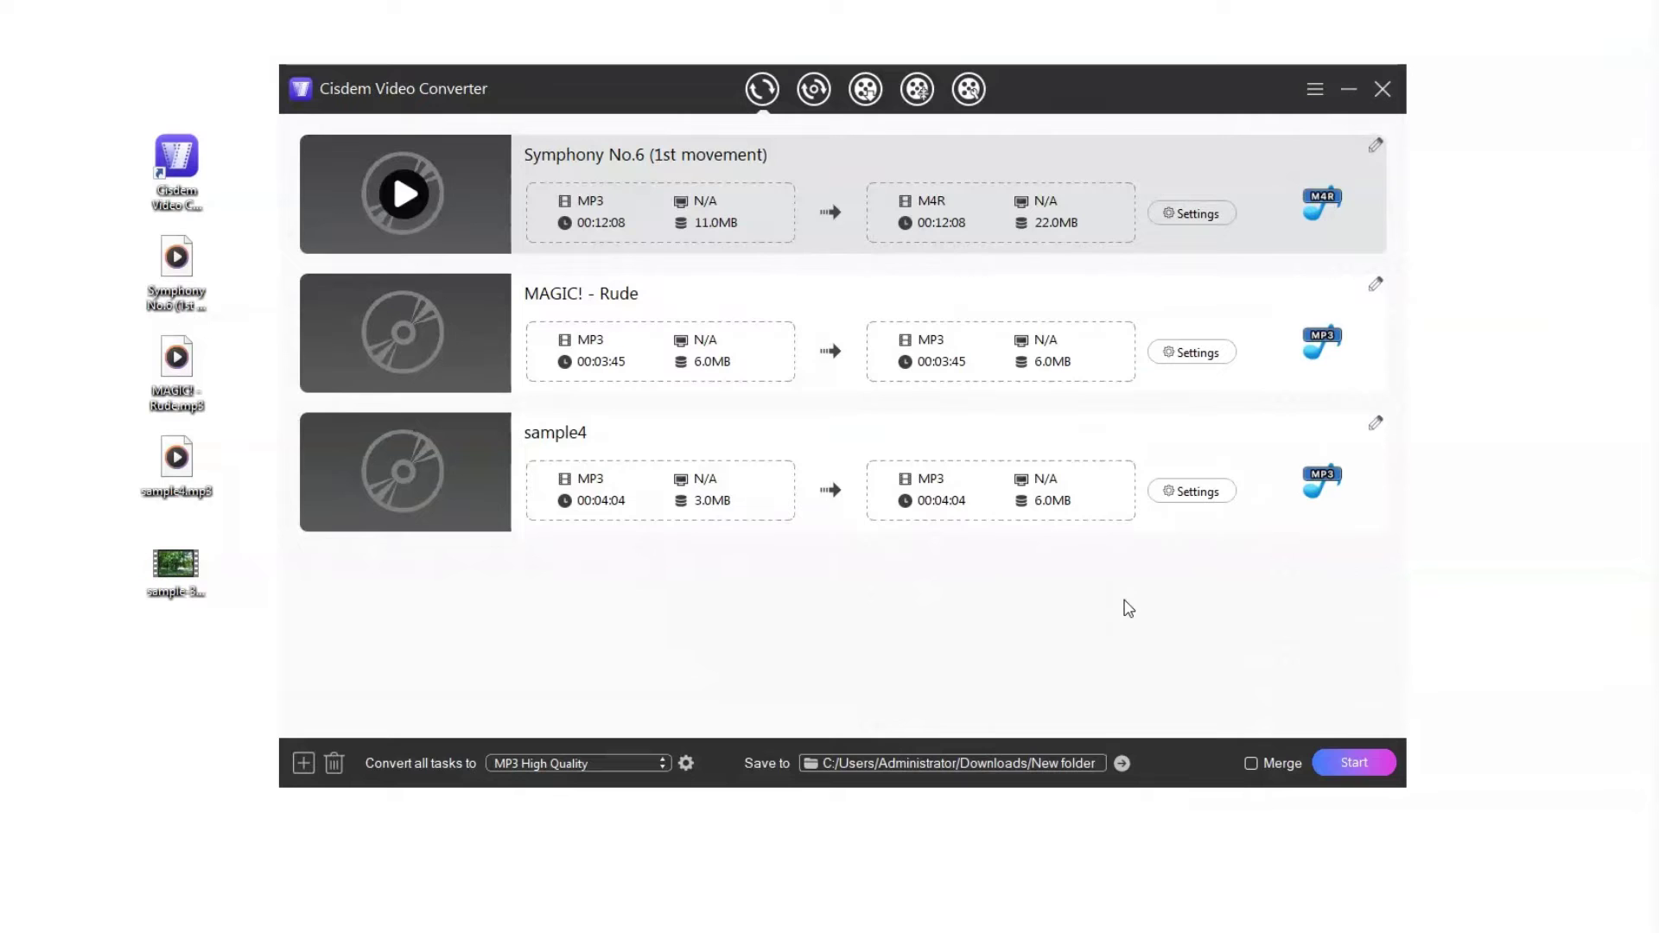
pyautogui.click(606, 763)
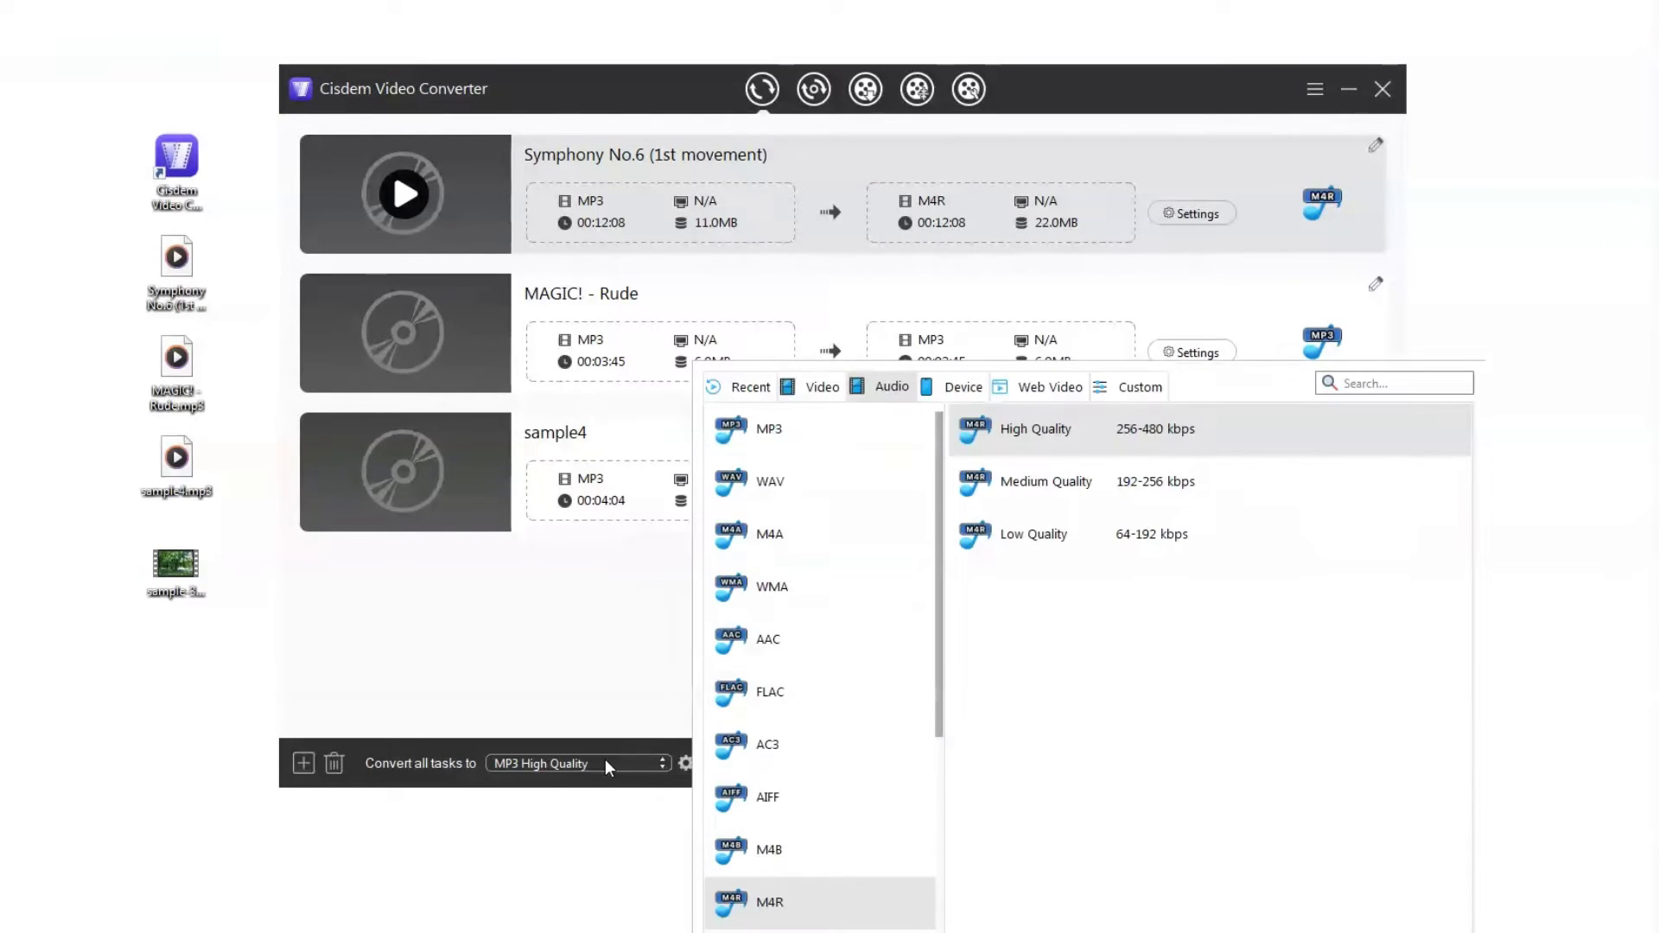
pyautogui.click(1134, 440)
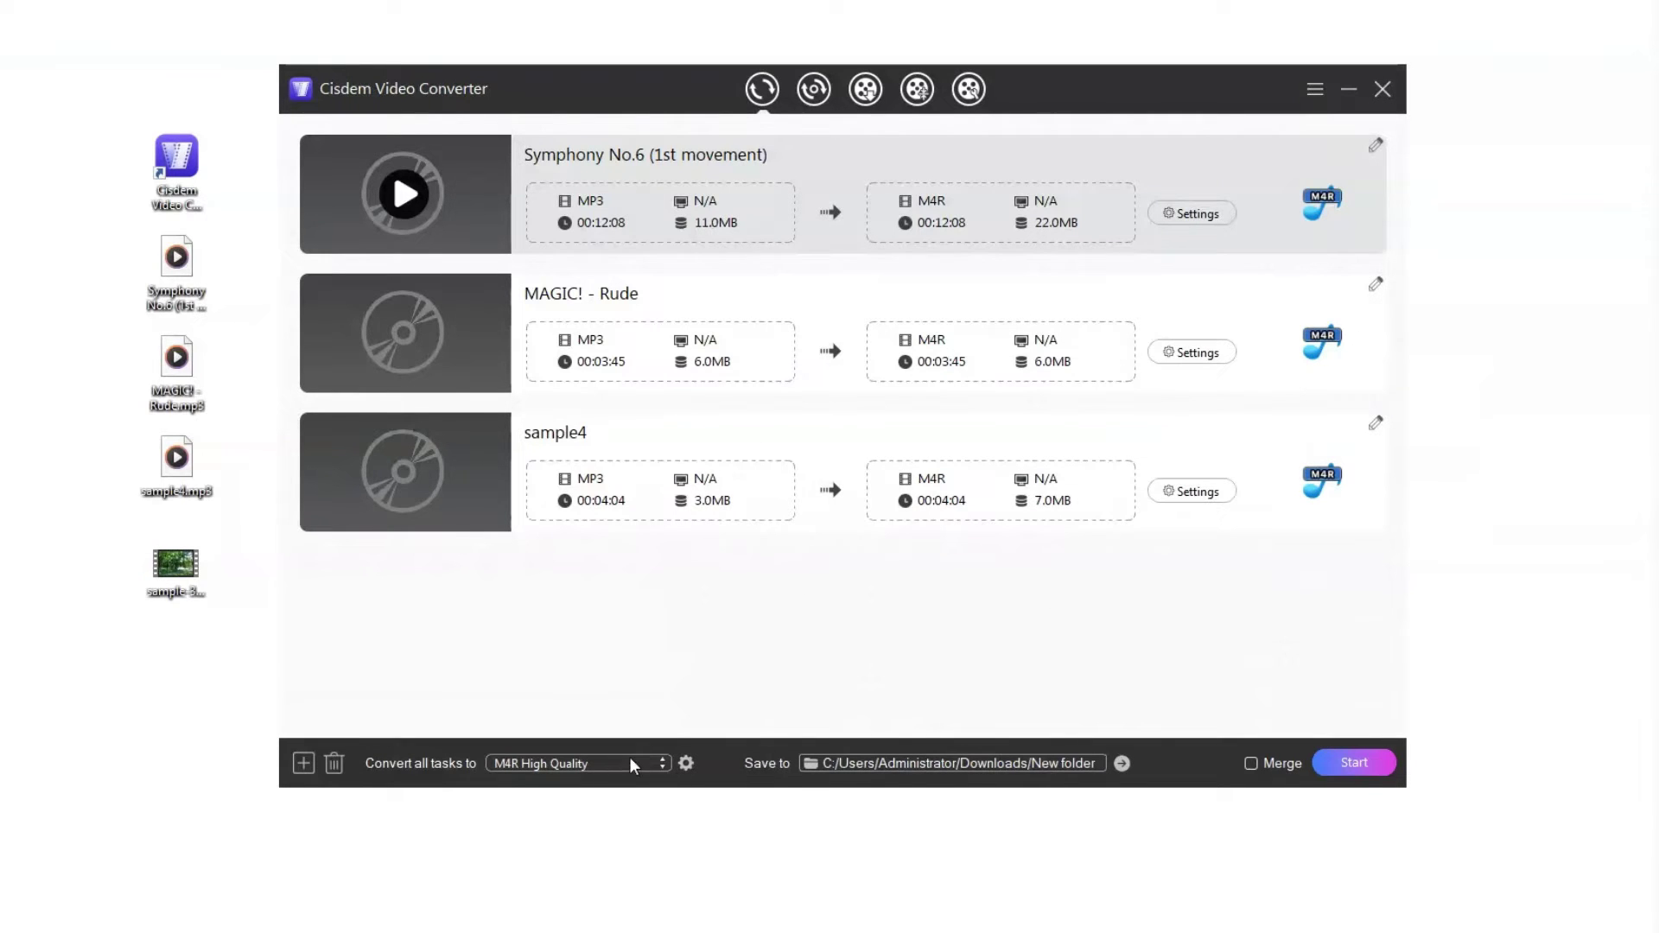
# Save a custom M4R preset with AAC encoder and Auto sample rate, channels and quality.
pyautogui.click(686, 762)
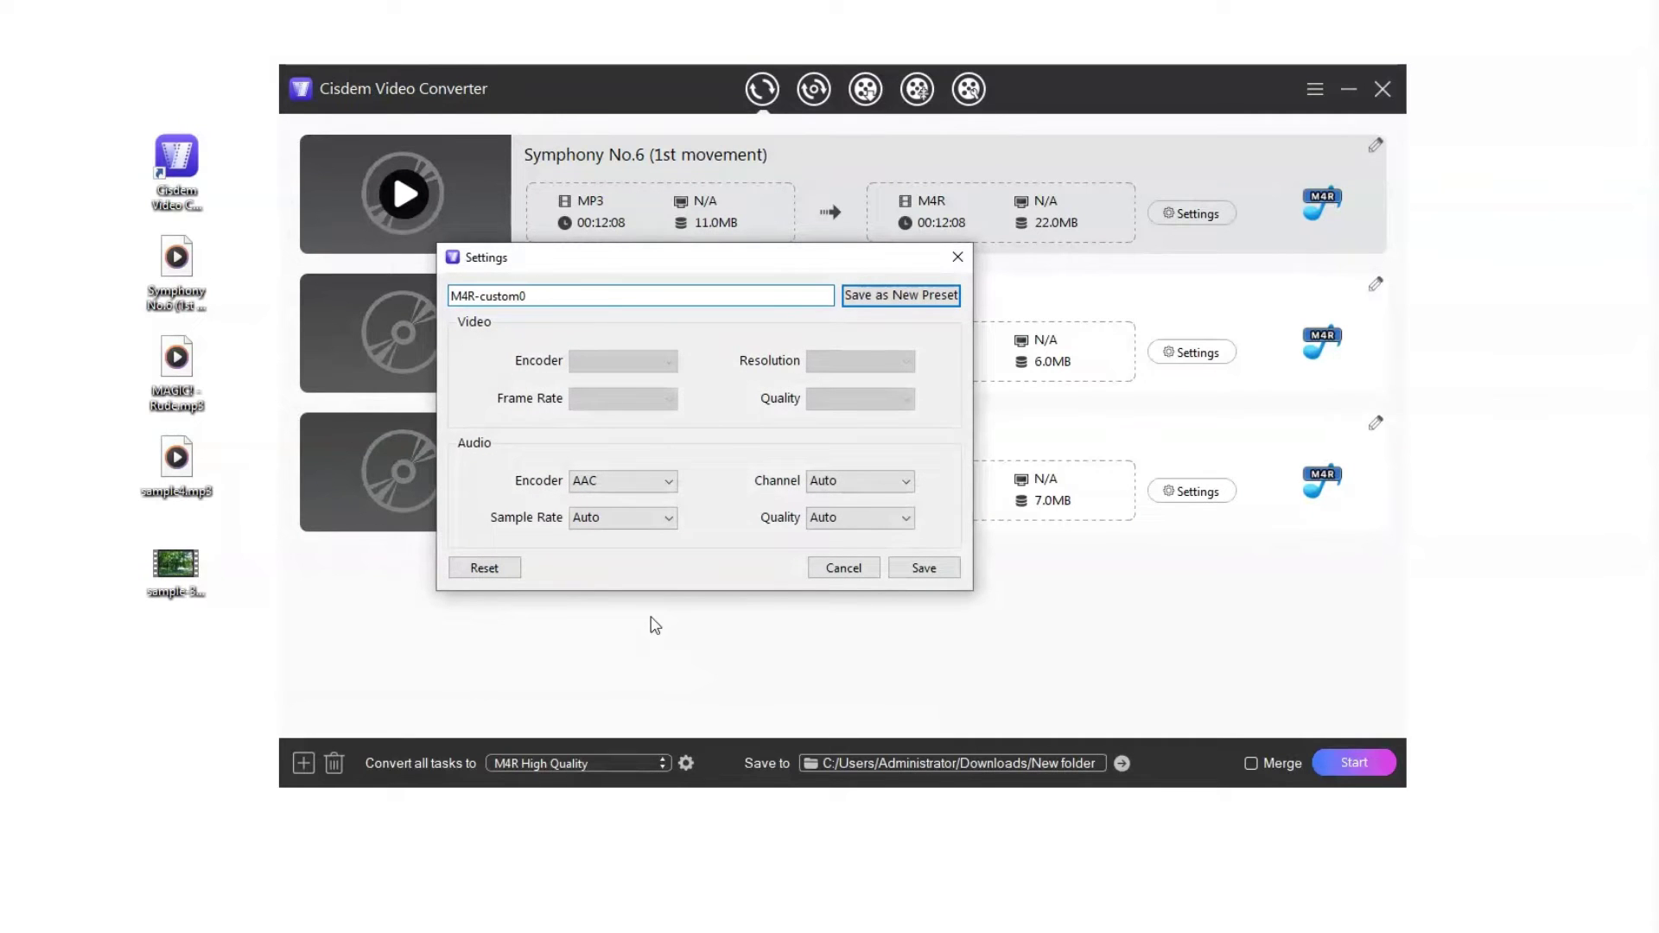
pyautogui.moveTo(719, 265); pyautogui.dragTo(832, 307)
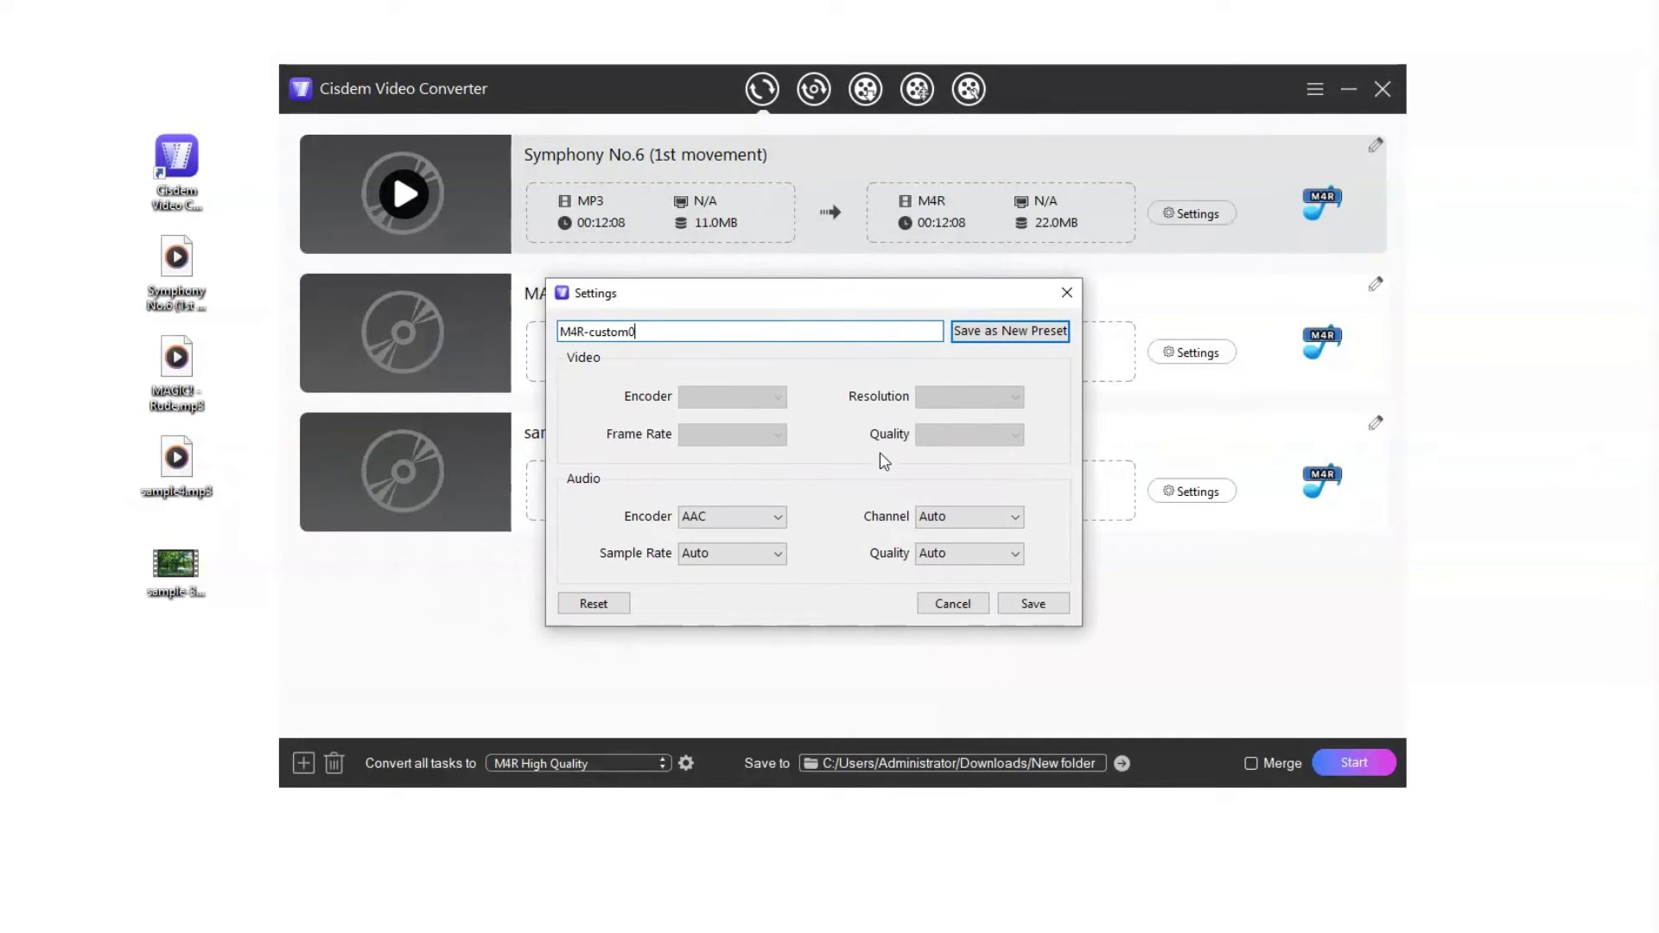
pyautogui.click(776, 516)
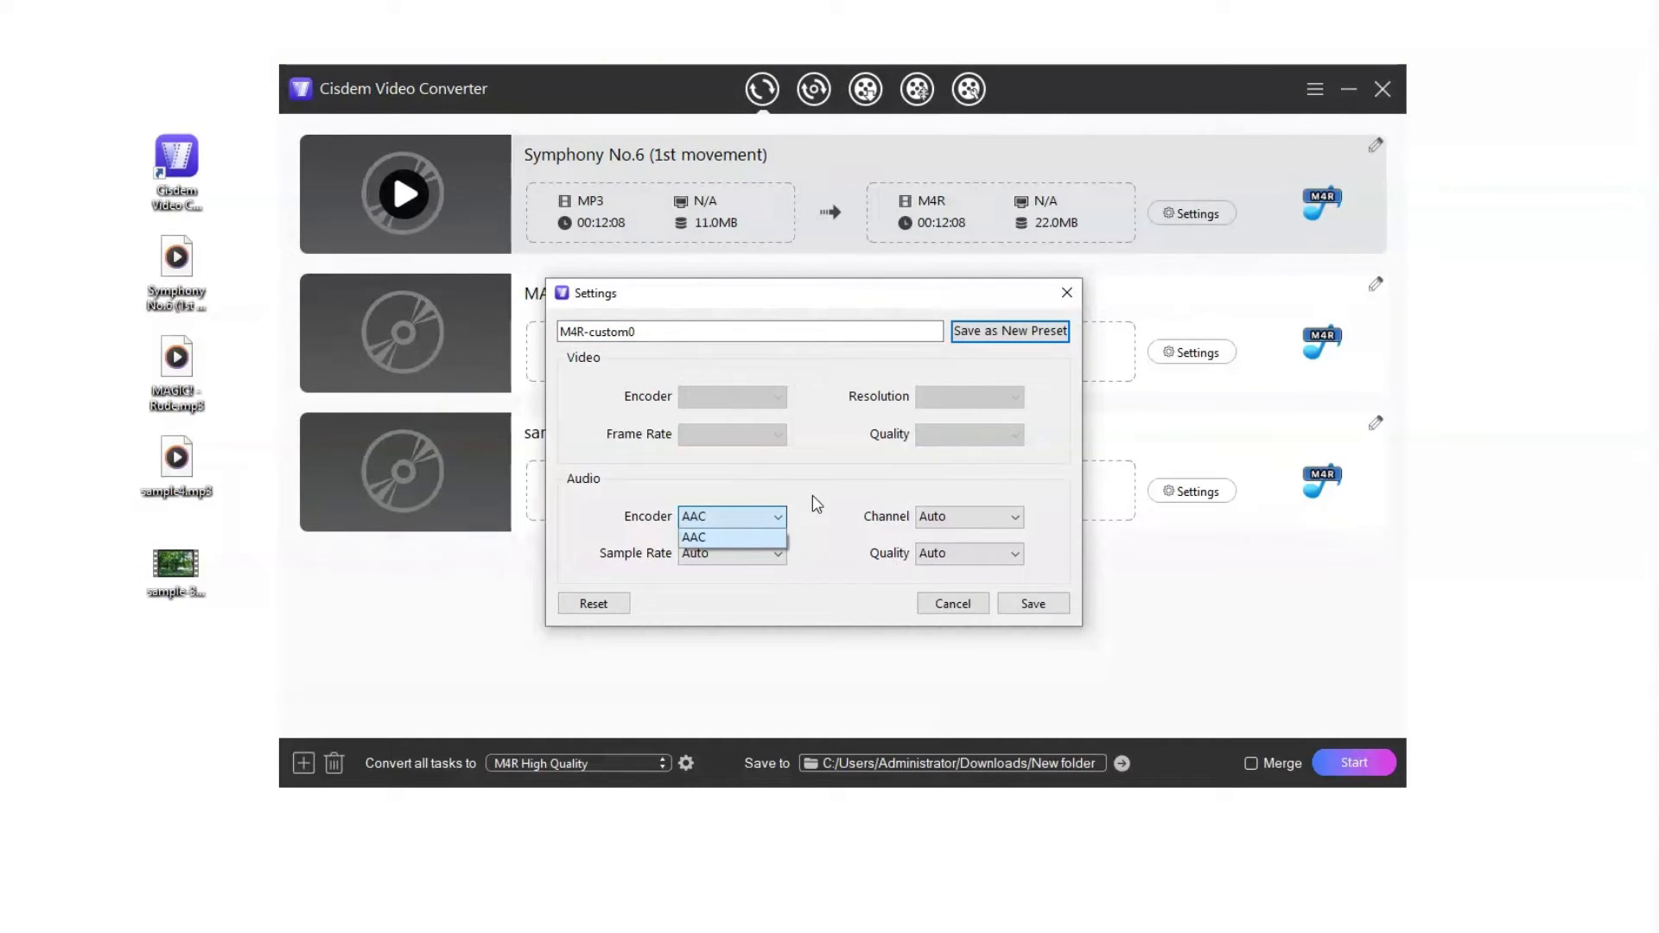
pyautogui.click(816, 504)
pyautogui.click(775, 554)
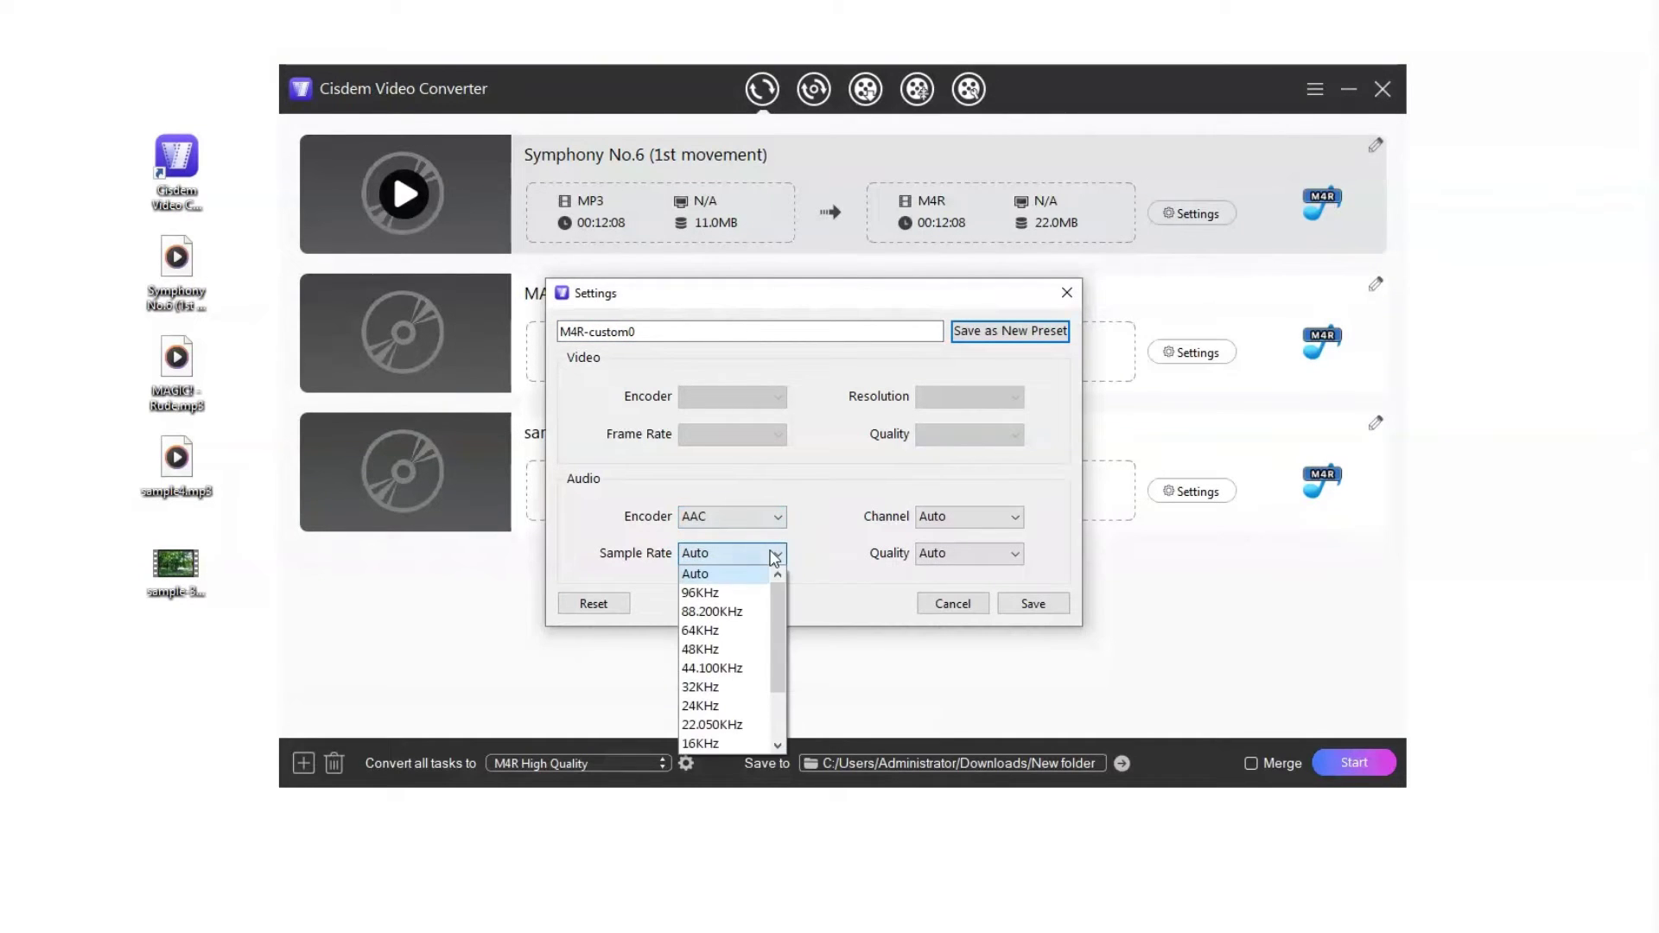
pyautogui.moveTo(780, 596); pyautogui.dragTo(781, 690)
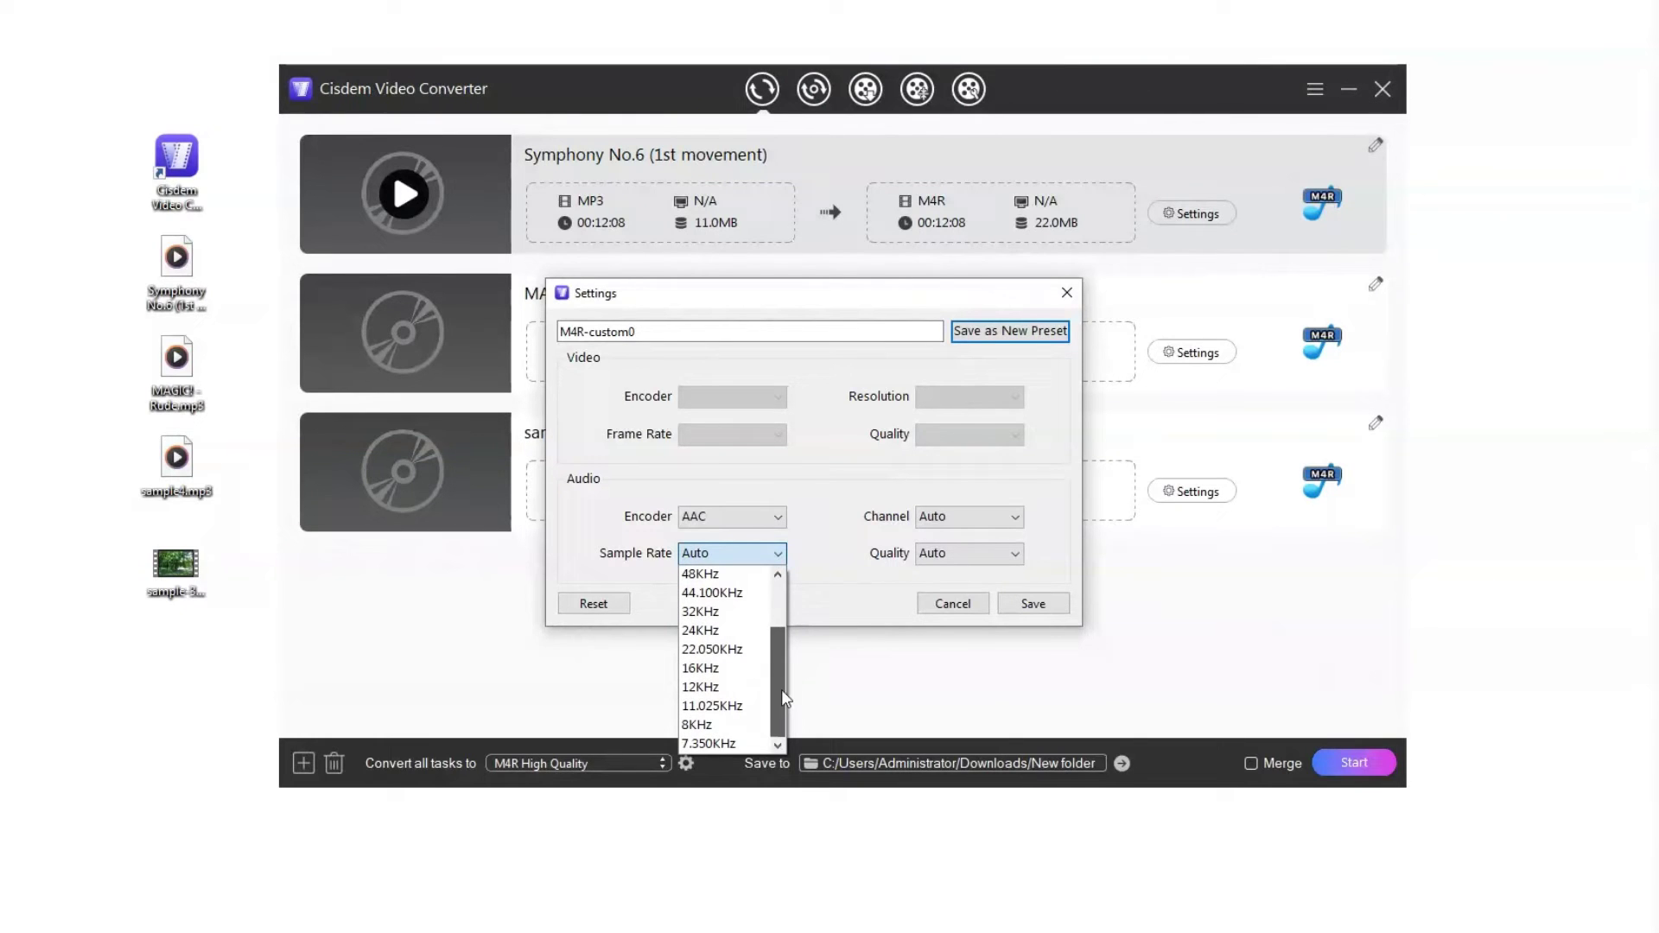
pyautogui.click(846, 594)
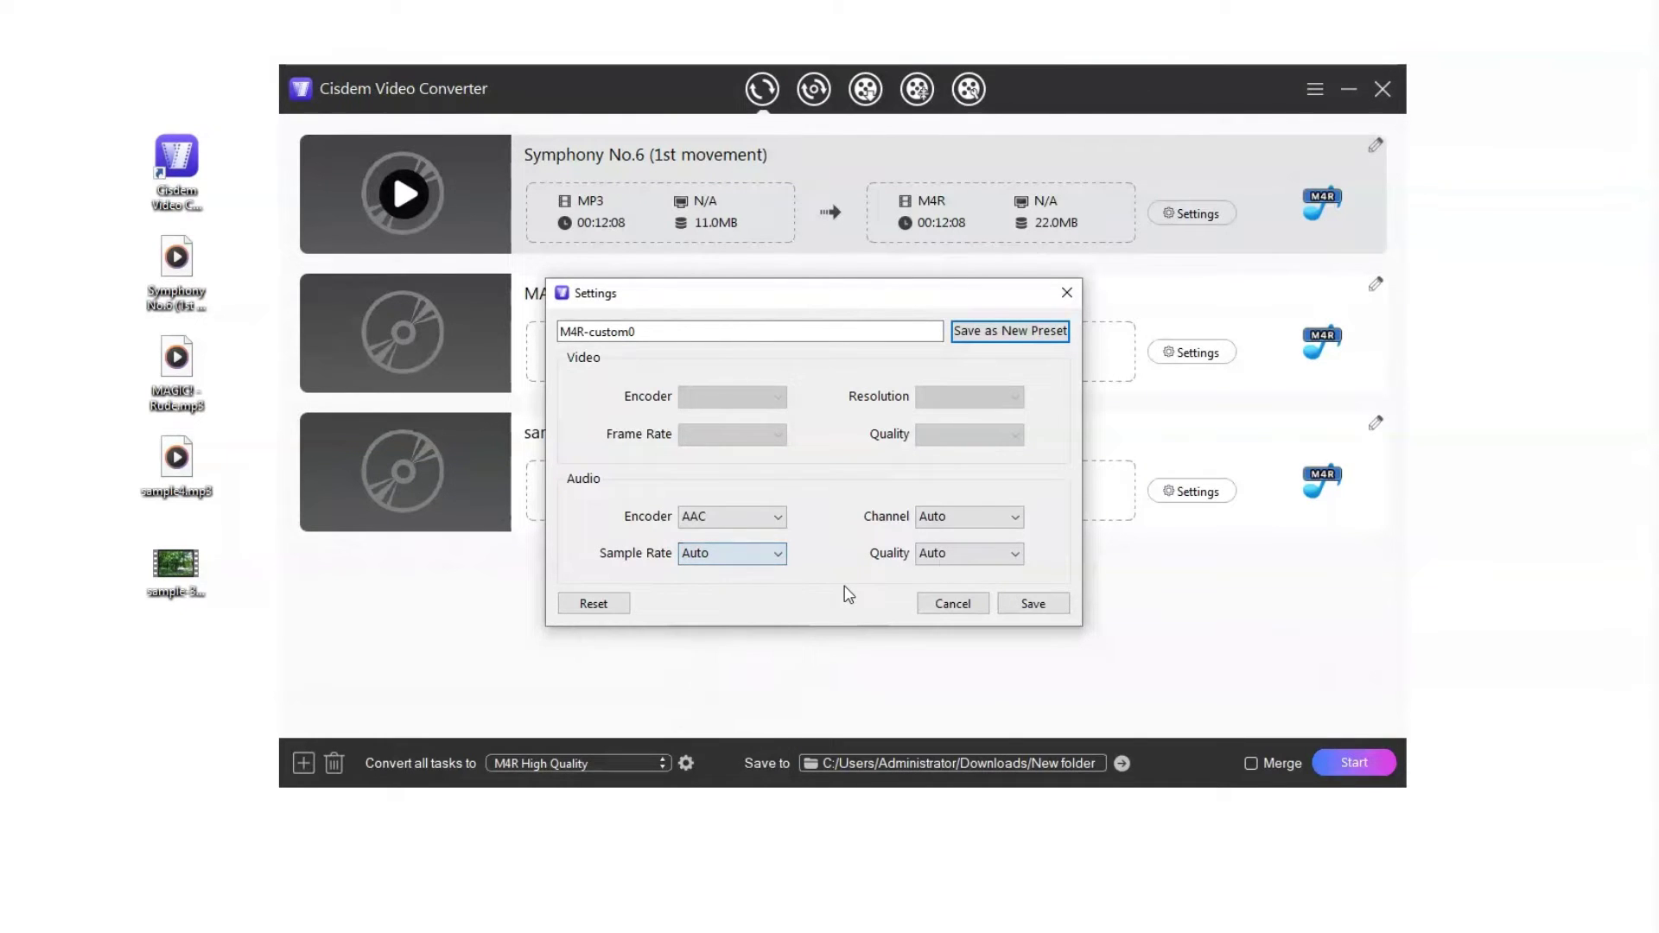
pyautogui.click(1013, 517)
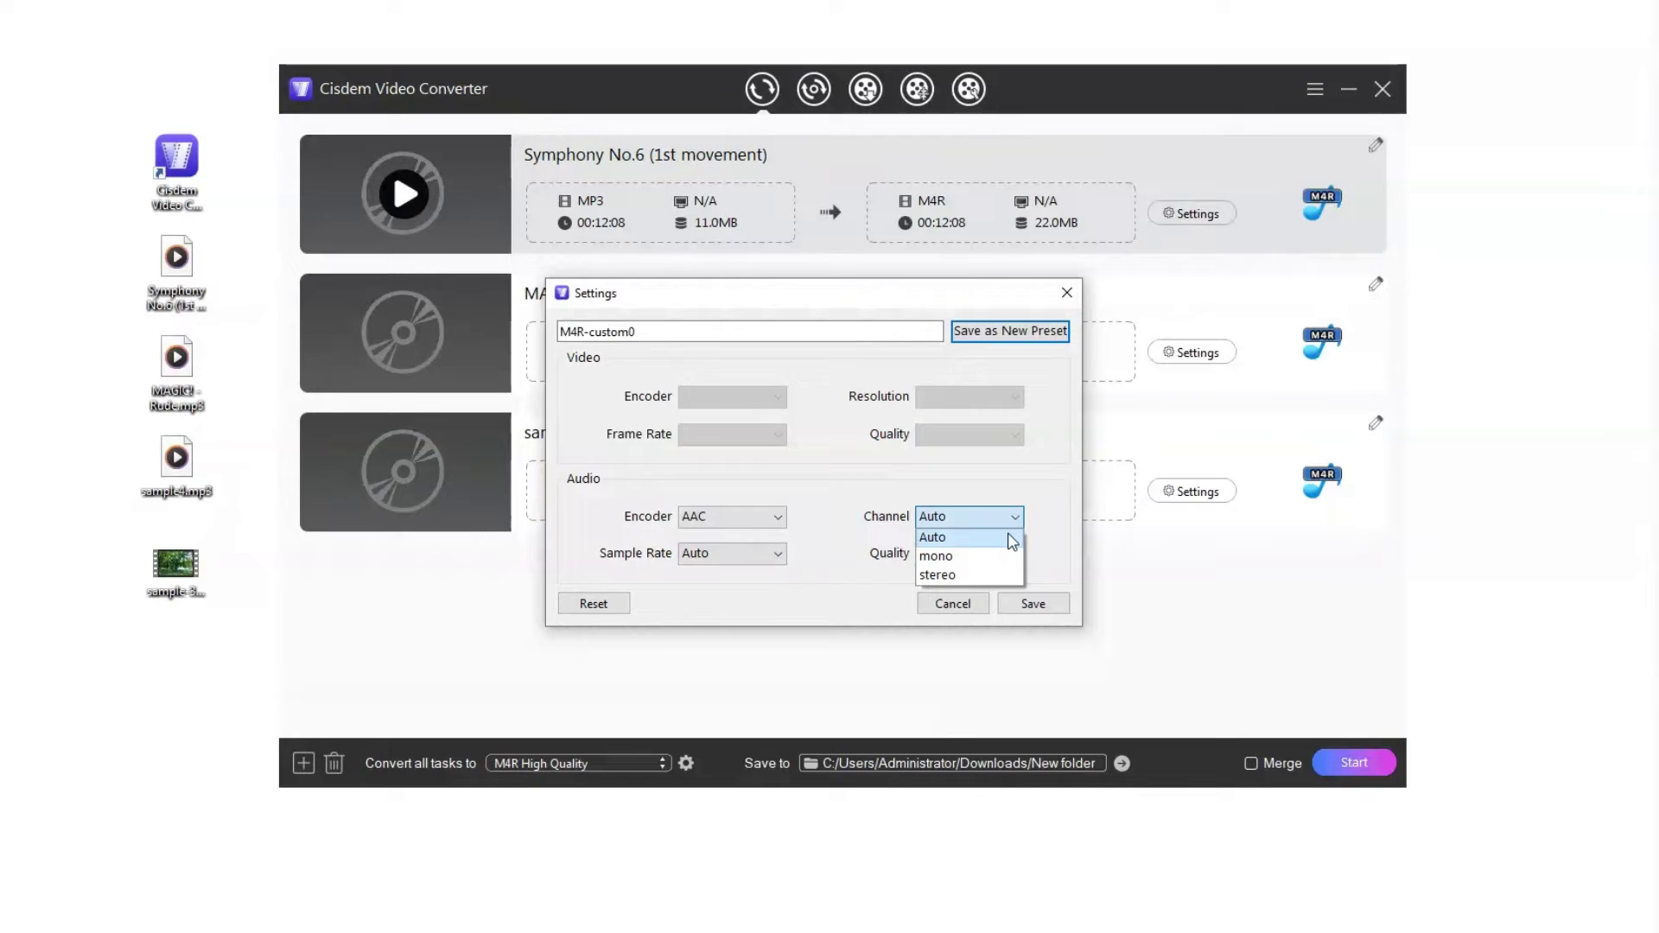
pyautogui.click(1042, 534)
pyautogui.click(1012, 554)
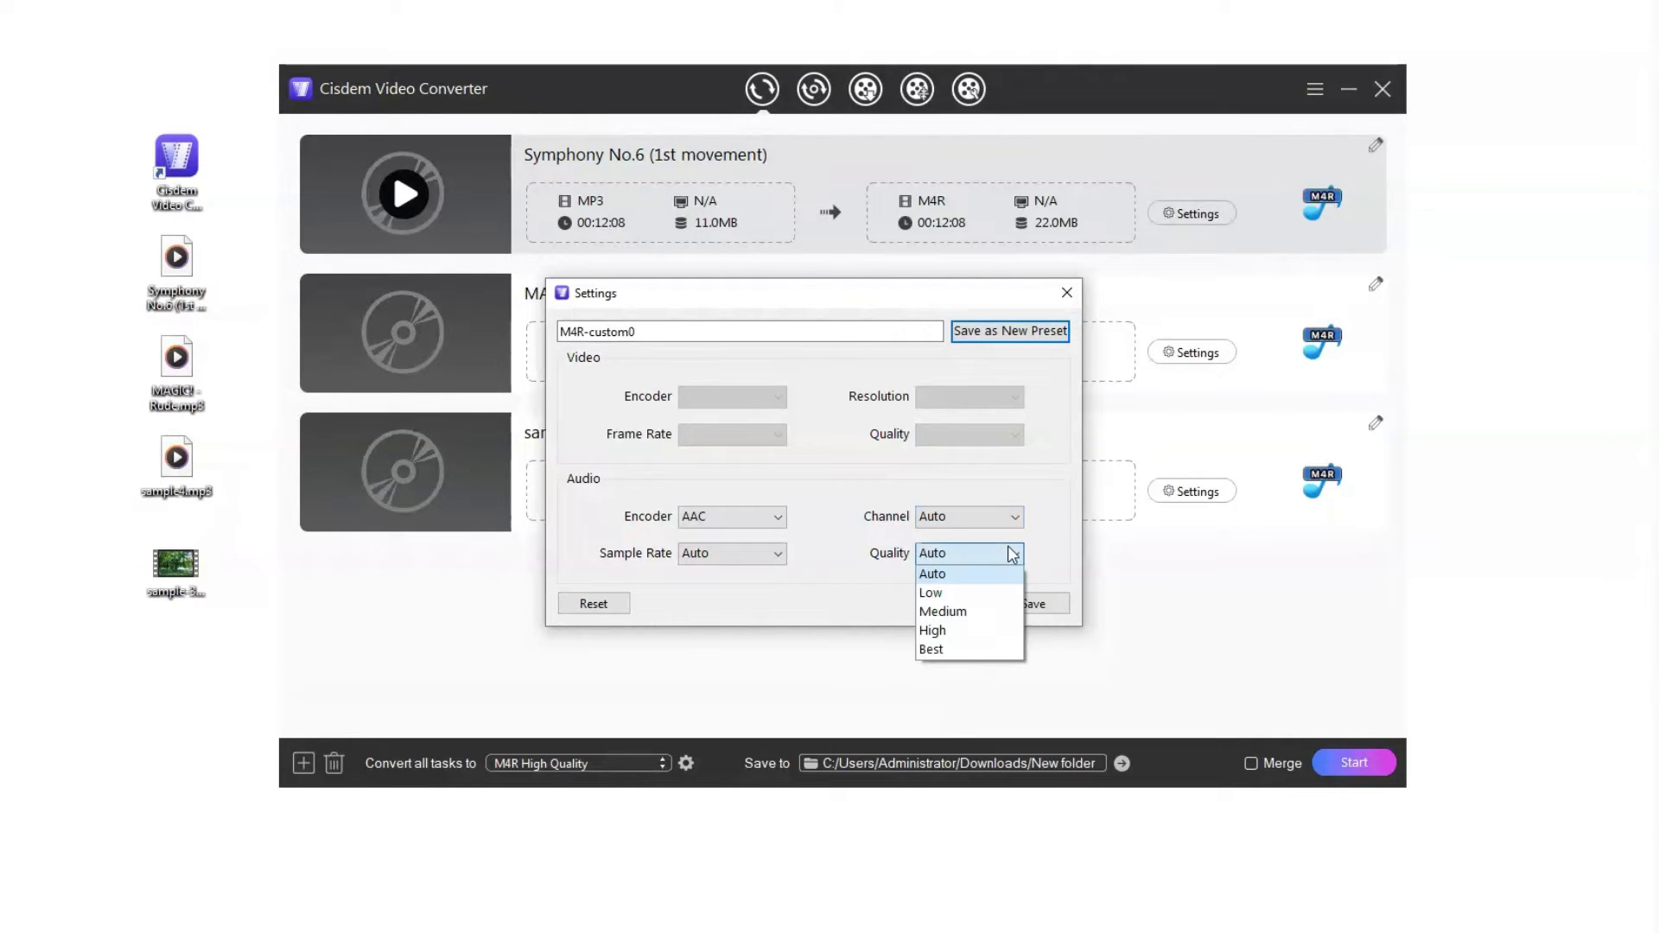
pyautogui.click(1053, 533)
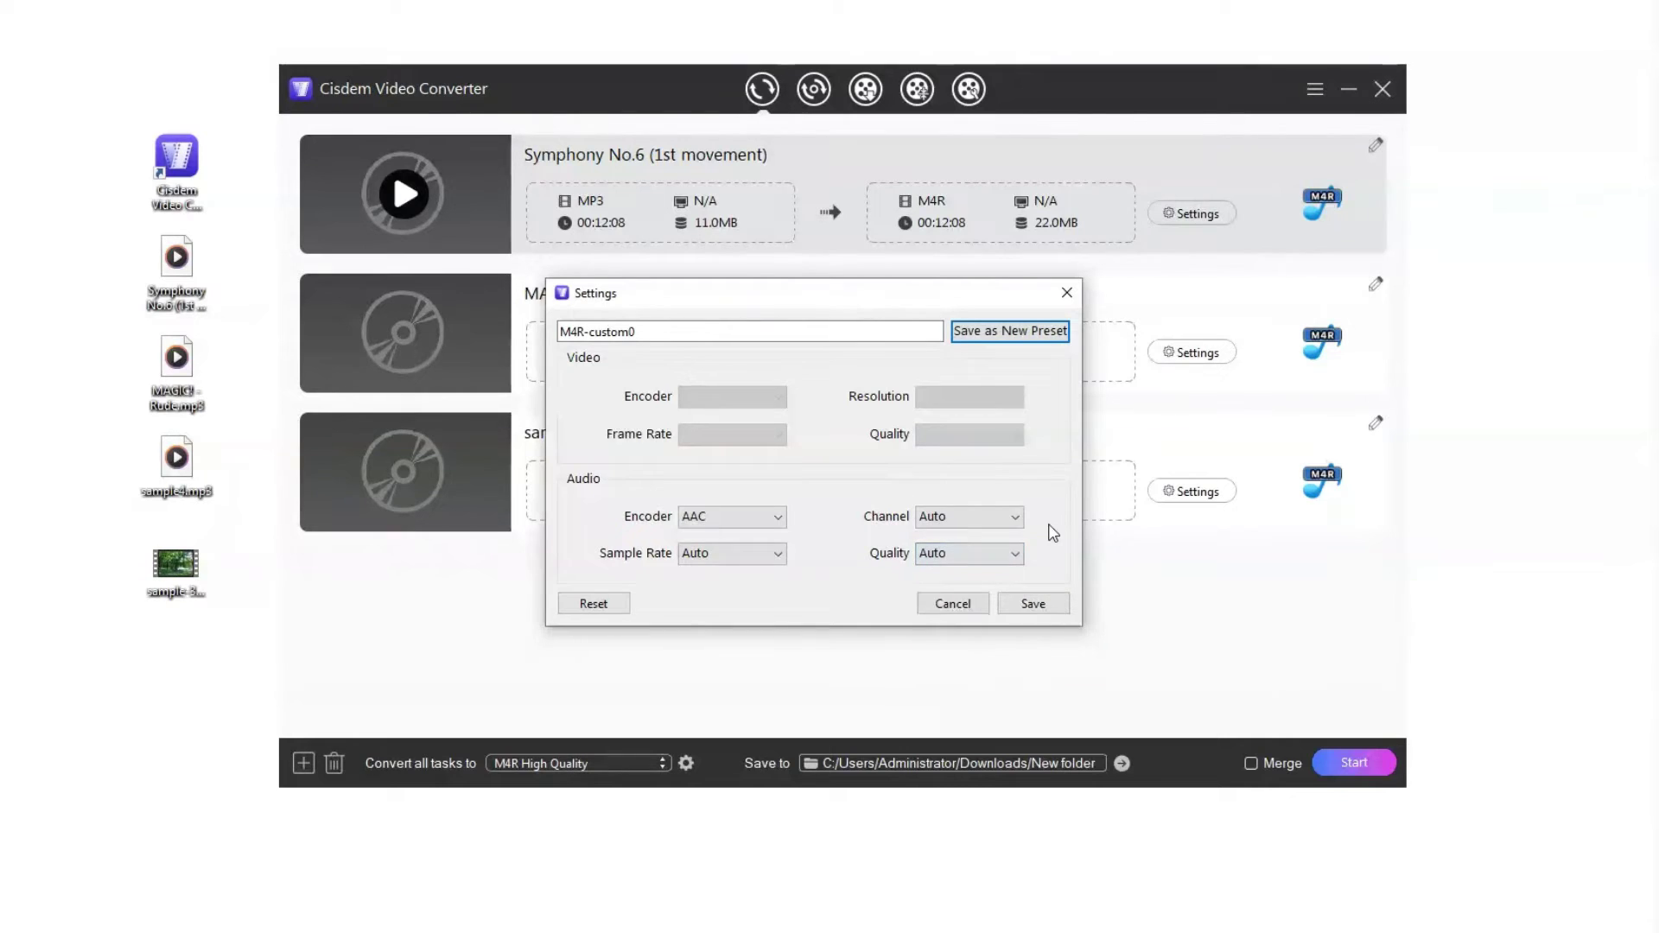
pyautogui.click(986, 335)
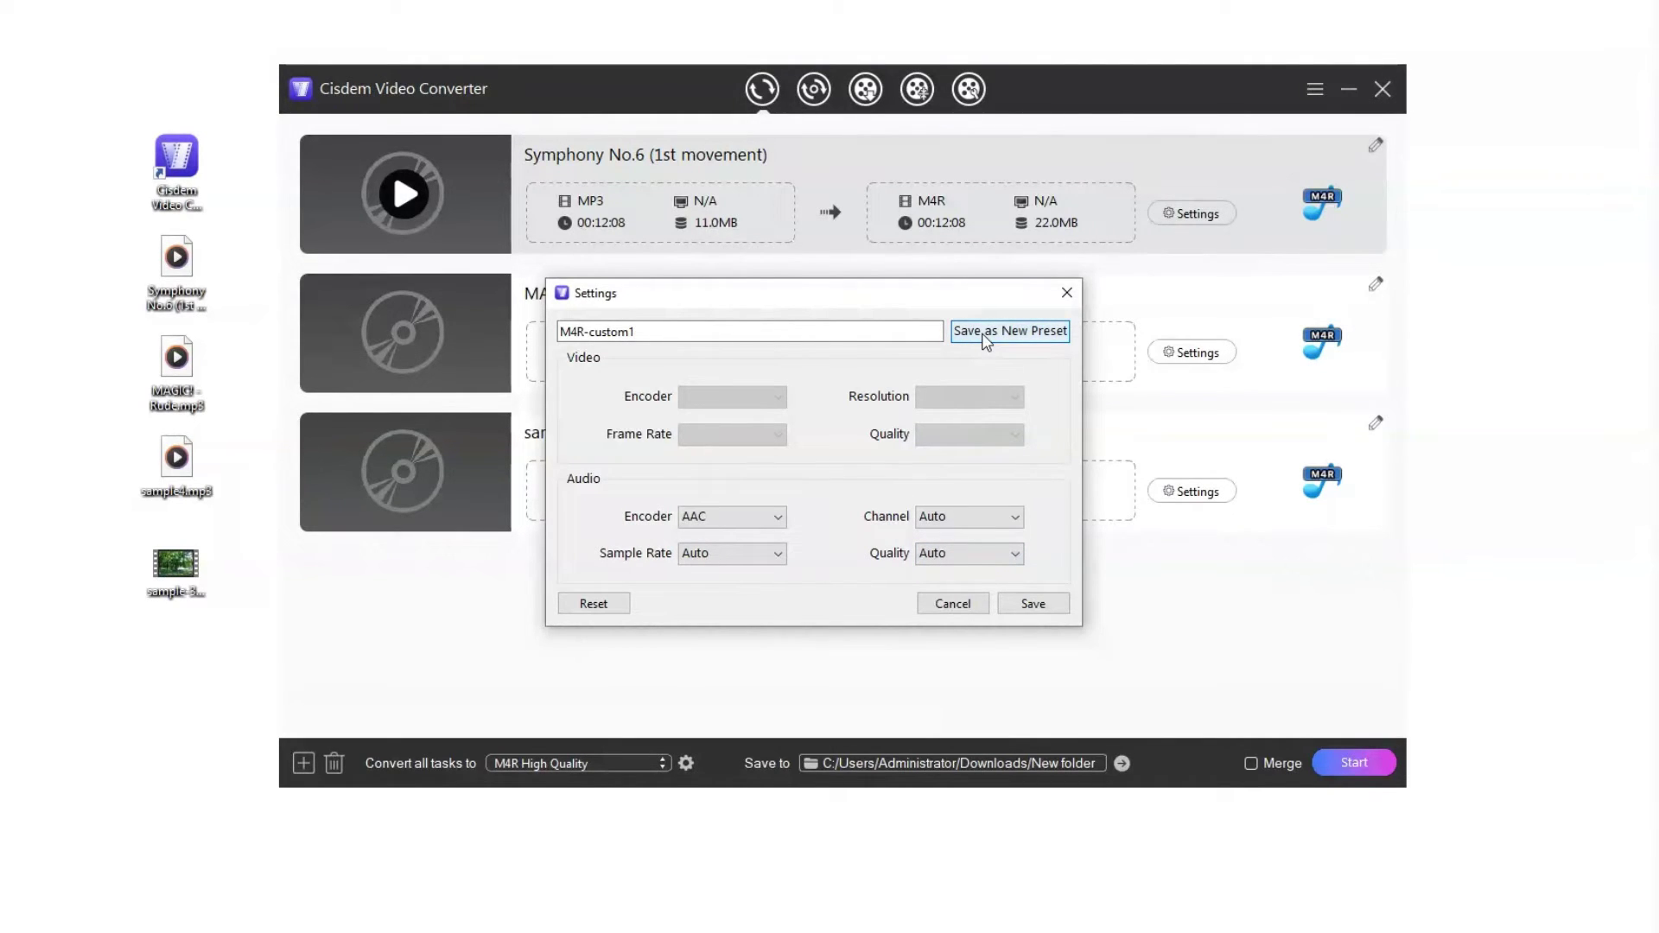
pyautogui.click(1034, 603)
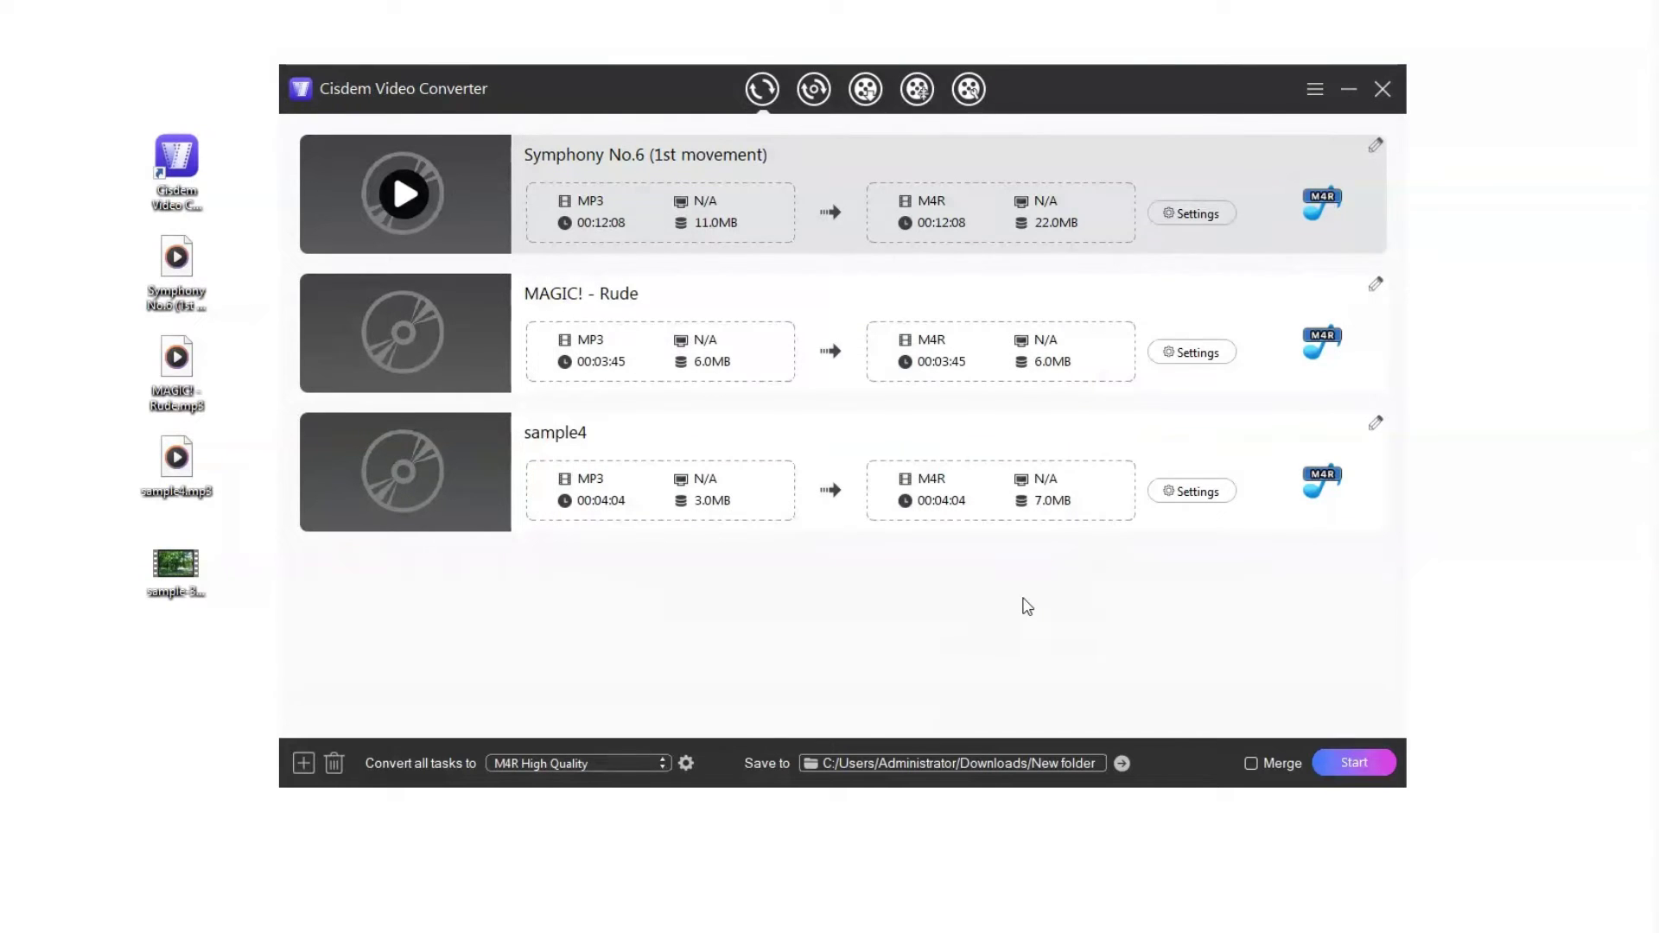
# Check the Custom presets list under 'Convert all tasks to' for the saved M4R-custom0 preset.
pyautogui.click(613, 764)
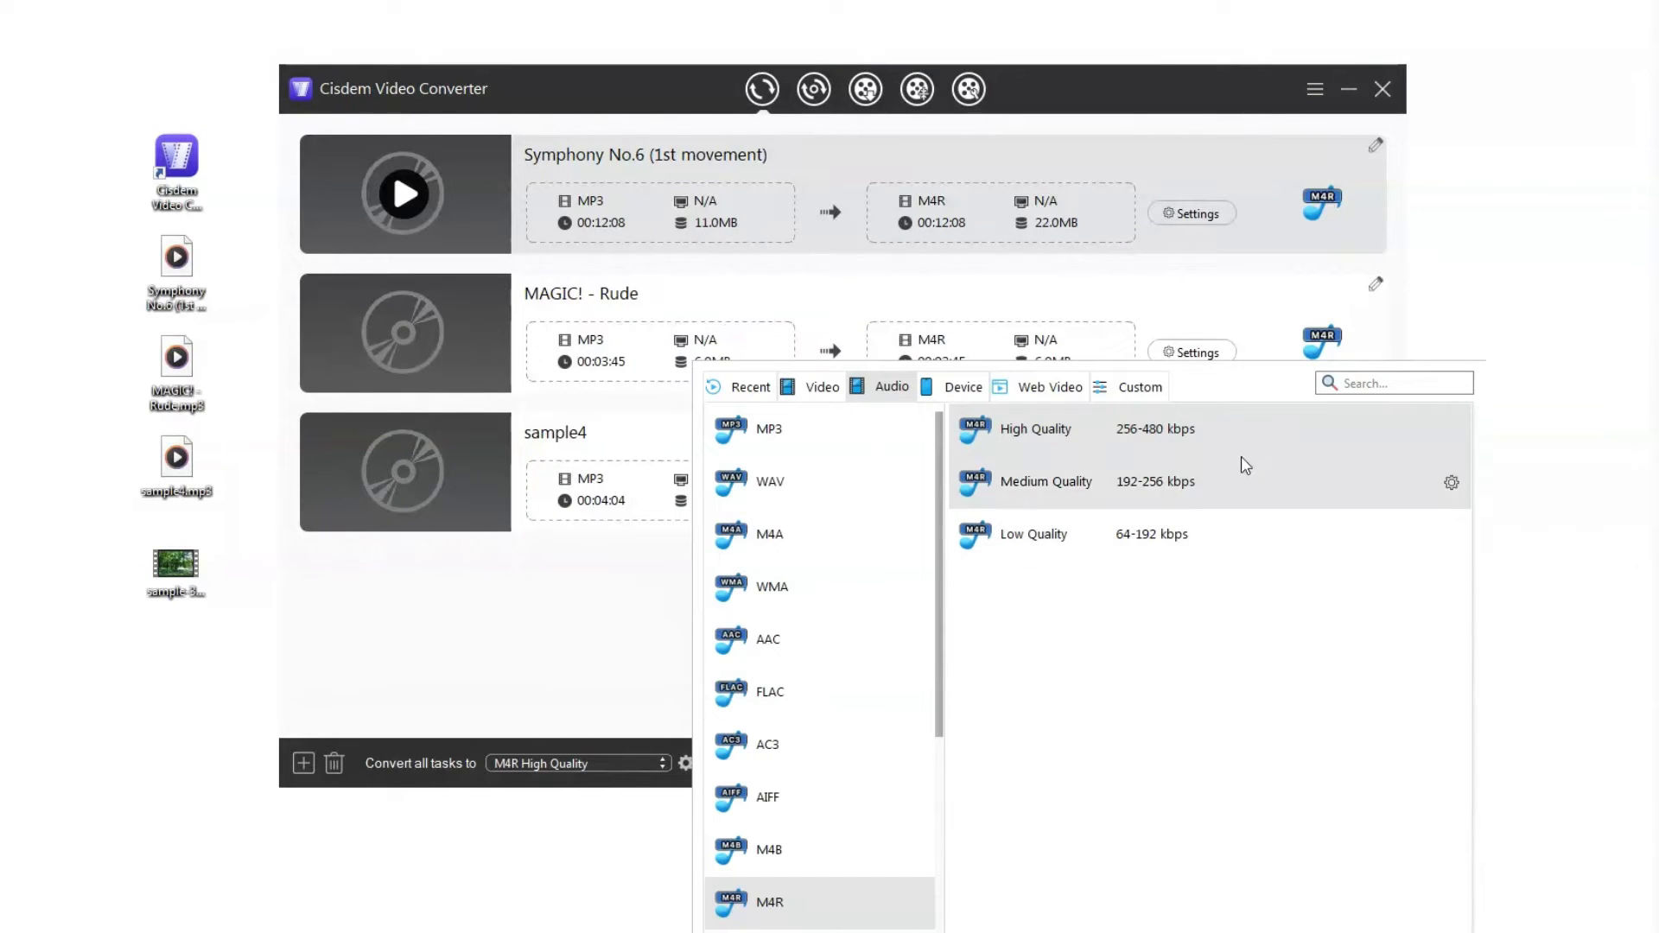
pyautogui.click(1138, 395)
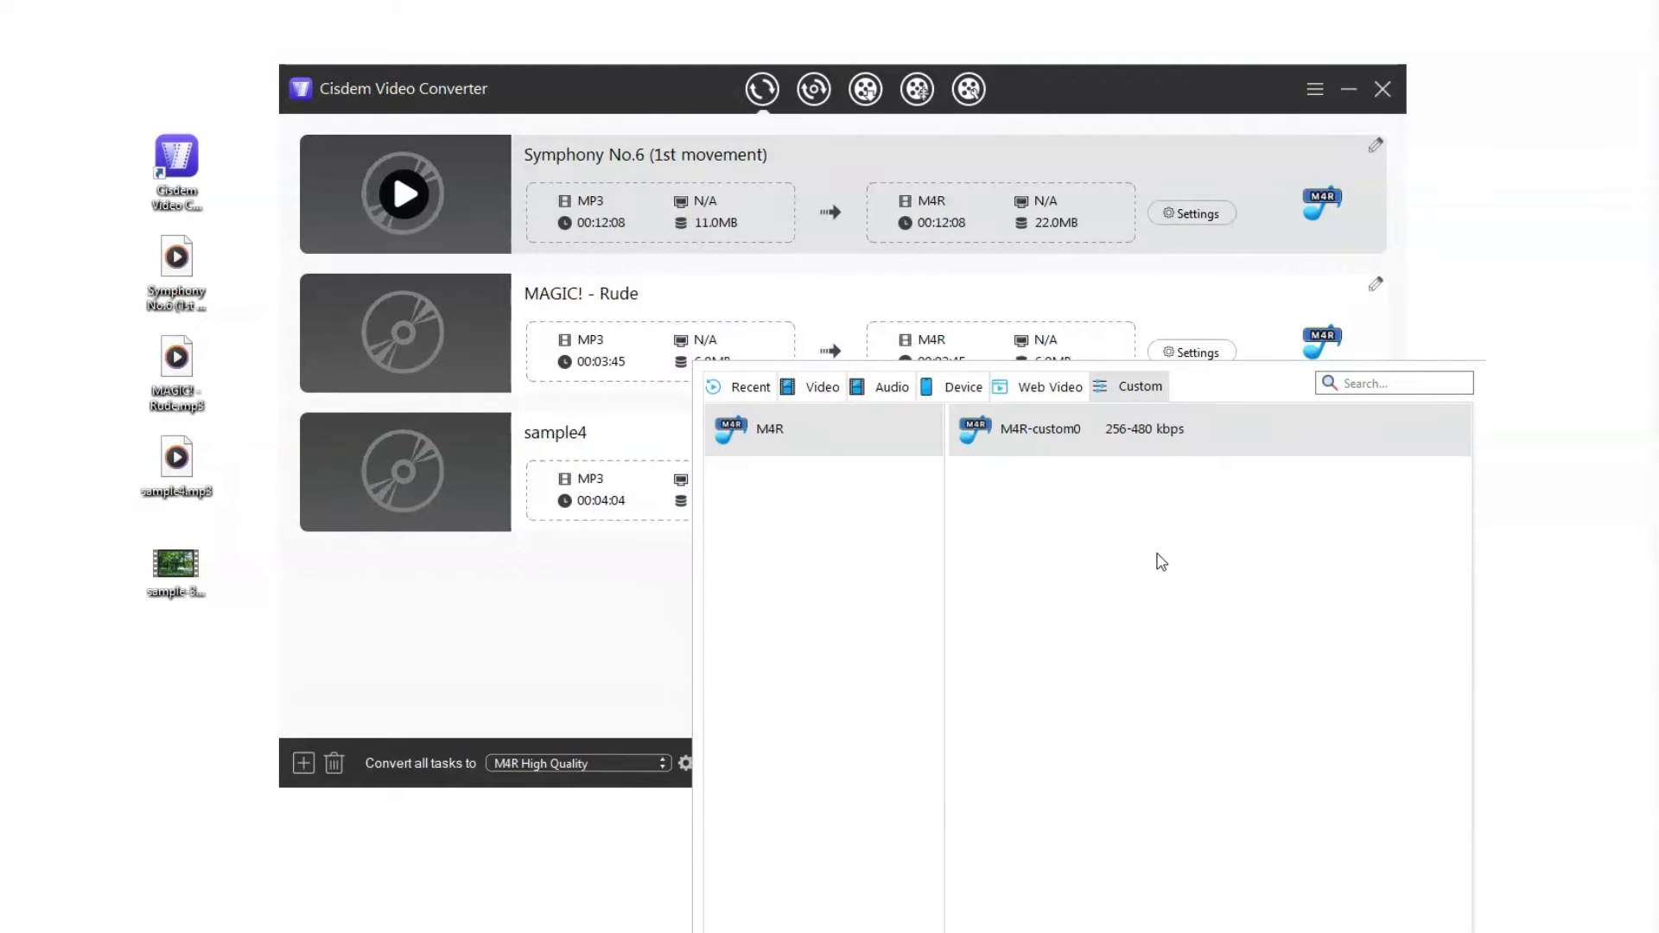
pyautogui.click(654, 600)
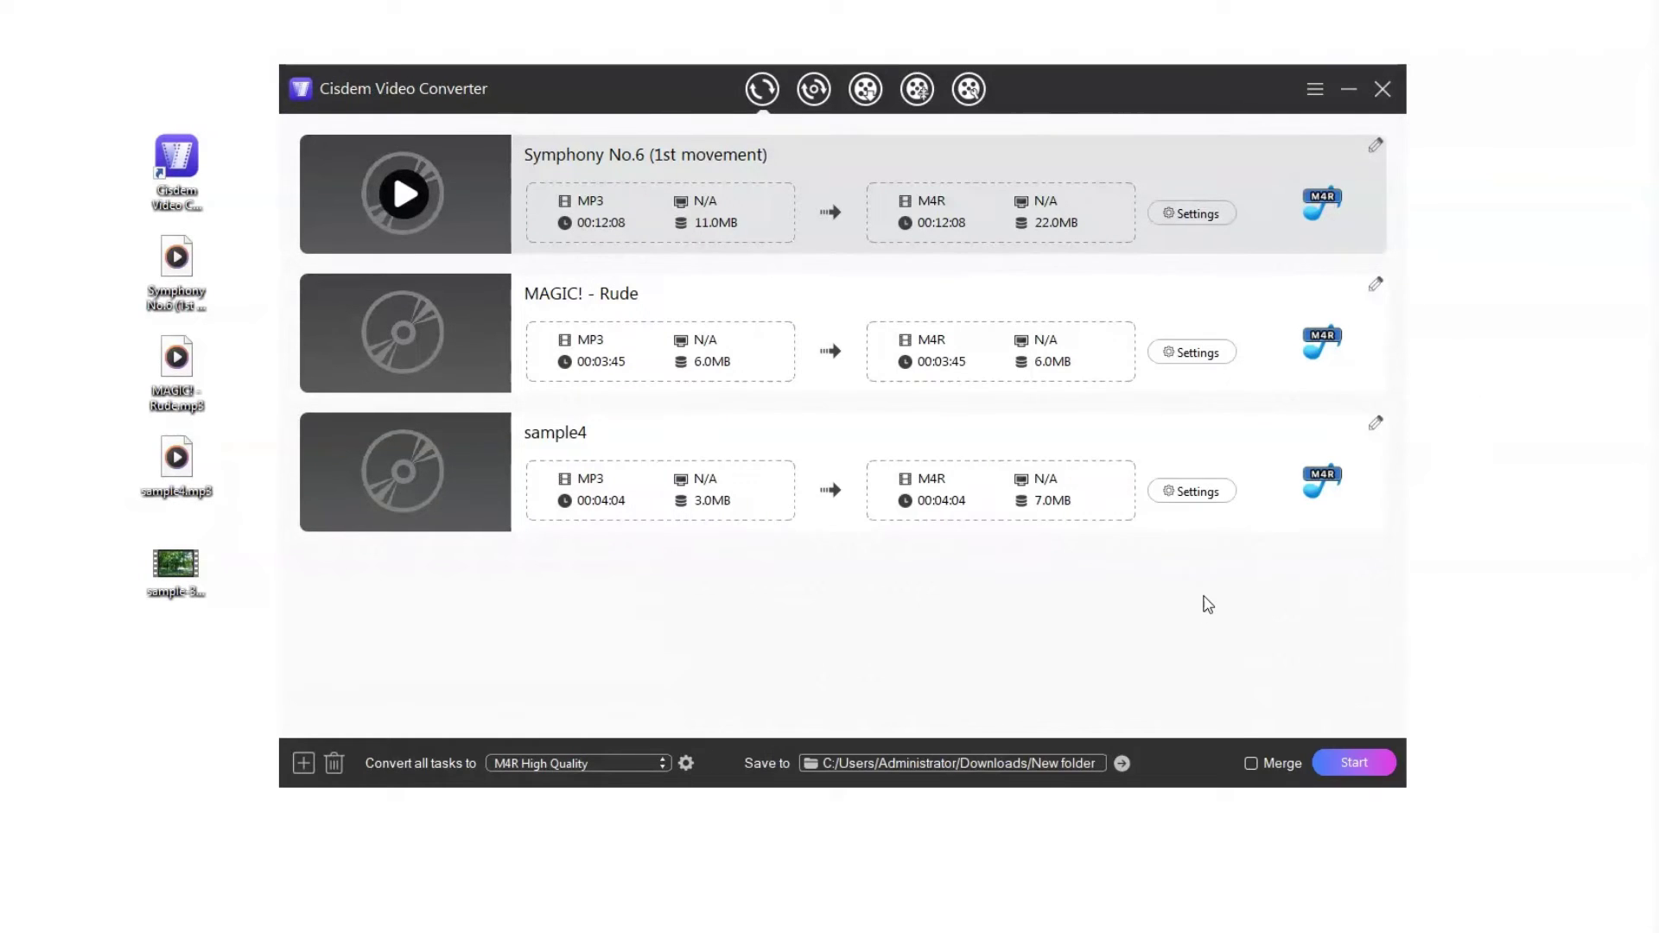
# Trim Symphony No.6 to the stretch from 00:04:12 to 00:04:45.
pyautogui.click(1375, 145)
pyautogui.moveTo(815, 93); pyautogui.dragTo(939, 100)
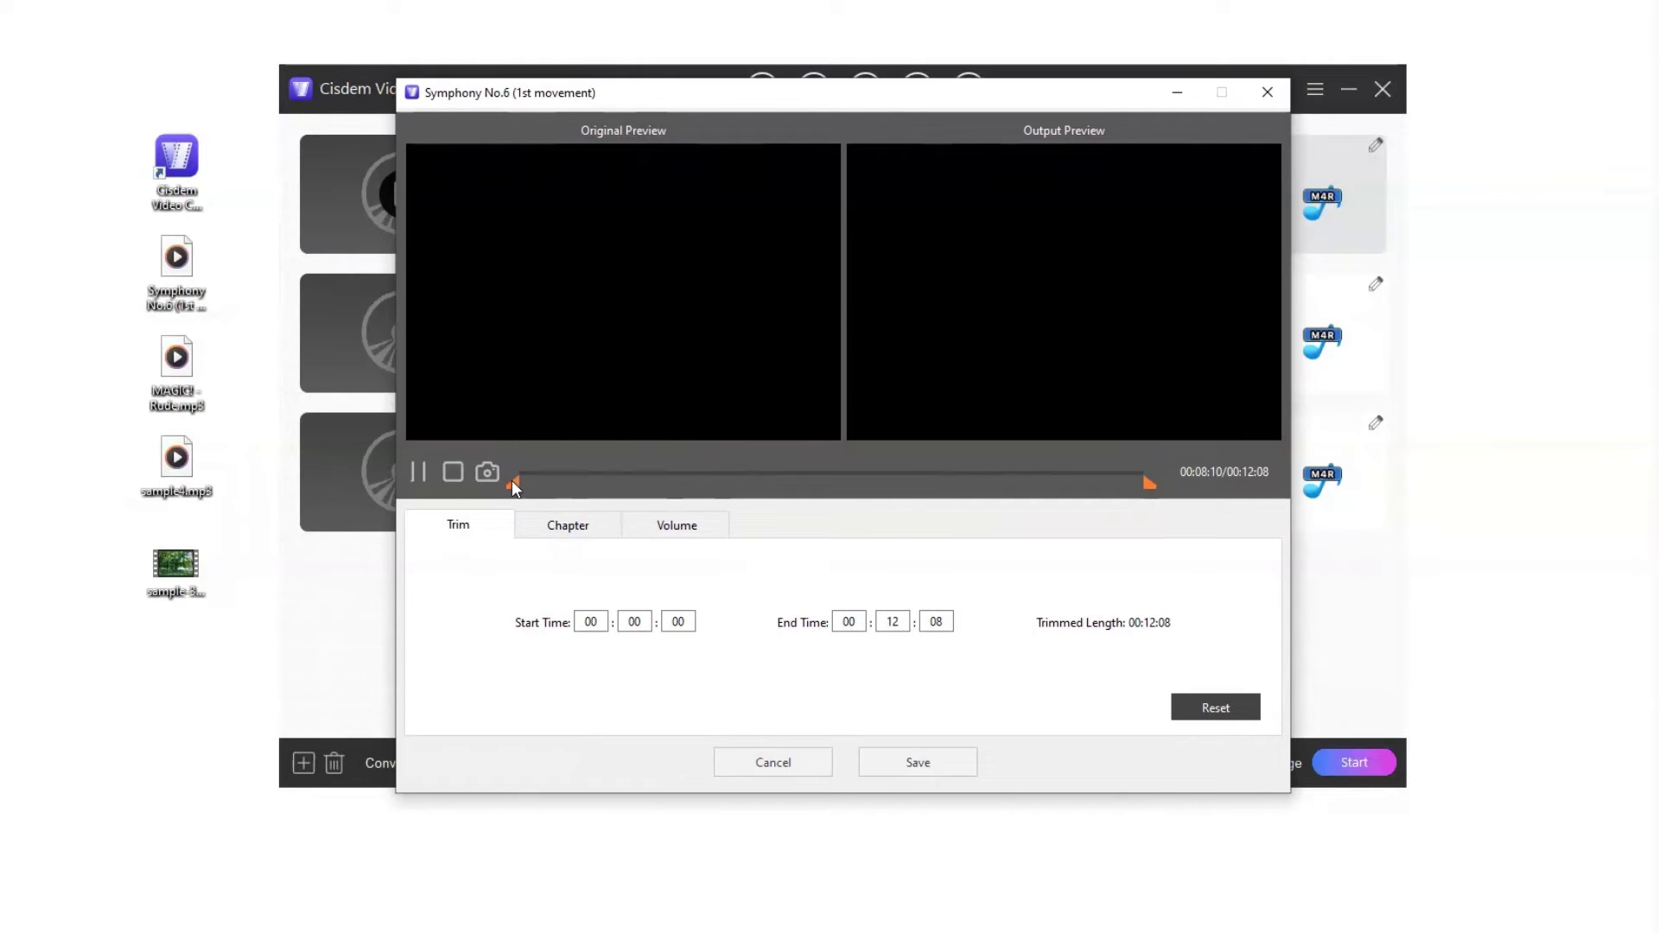
pyautogui.moveTo(512, 479); pyautogui.dragTo(729, 479)
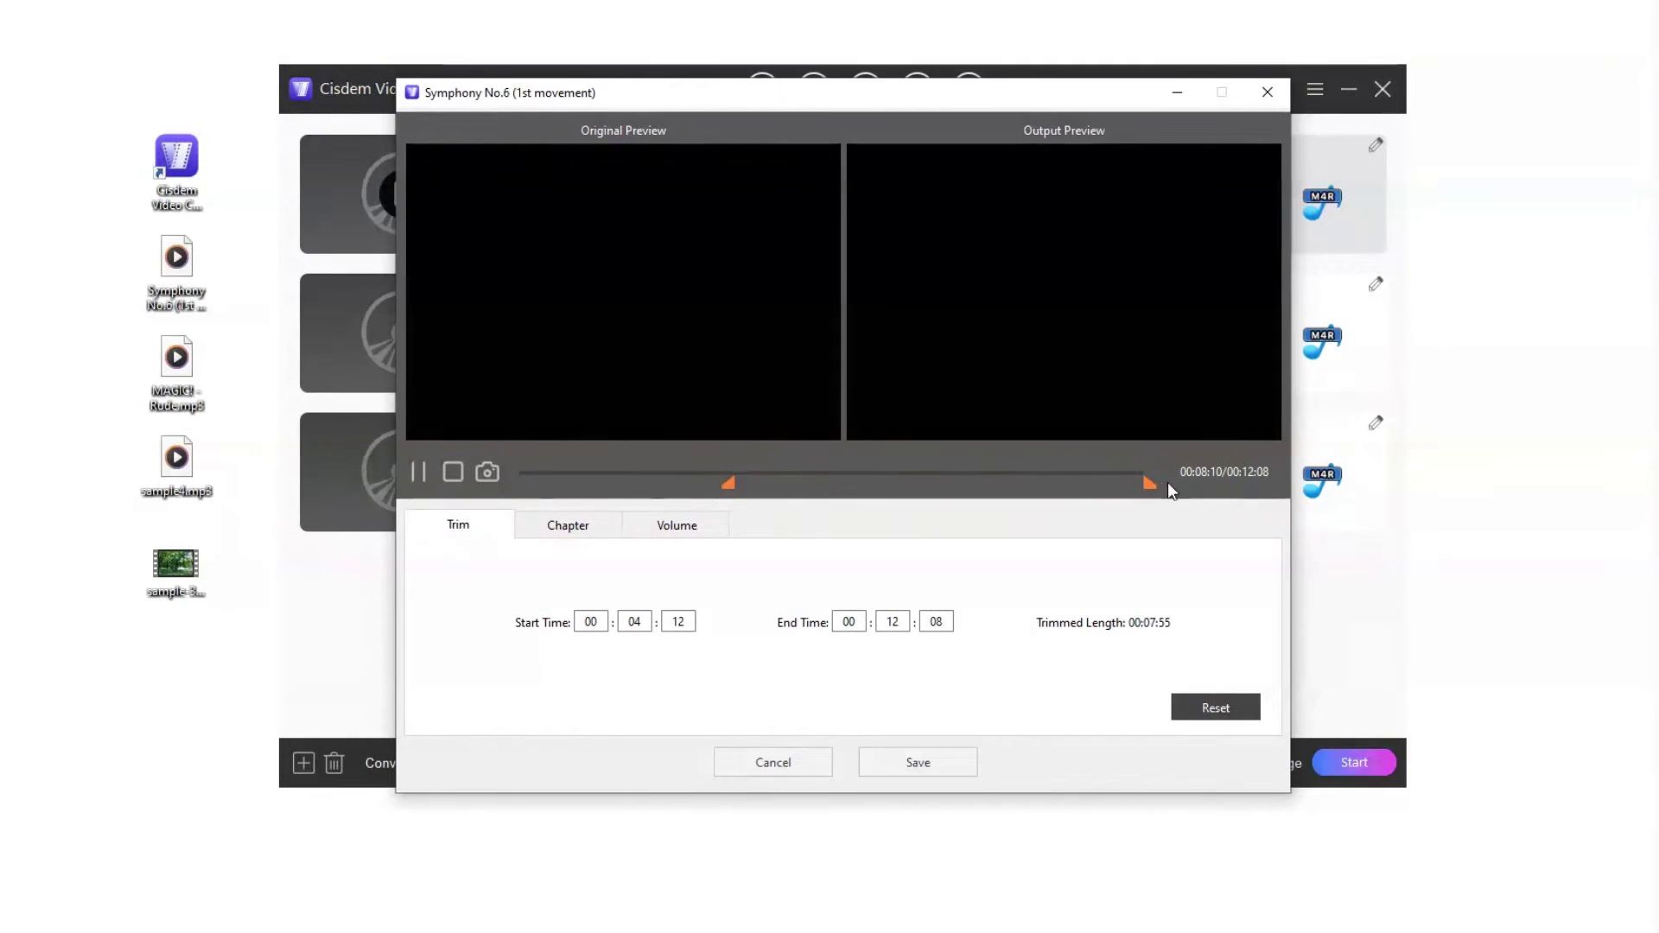
pyautogui.moveTo(1151, 482); pyautogui.dragTo(765, 480)
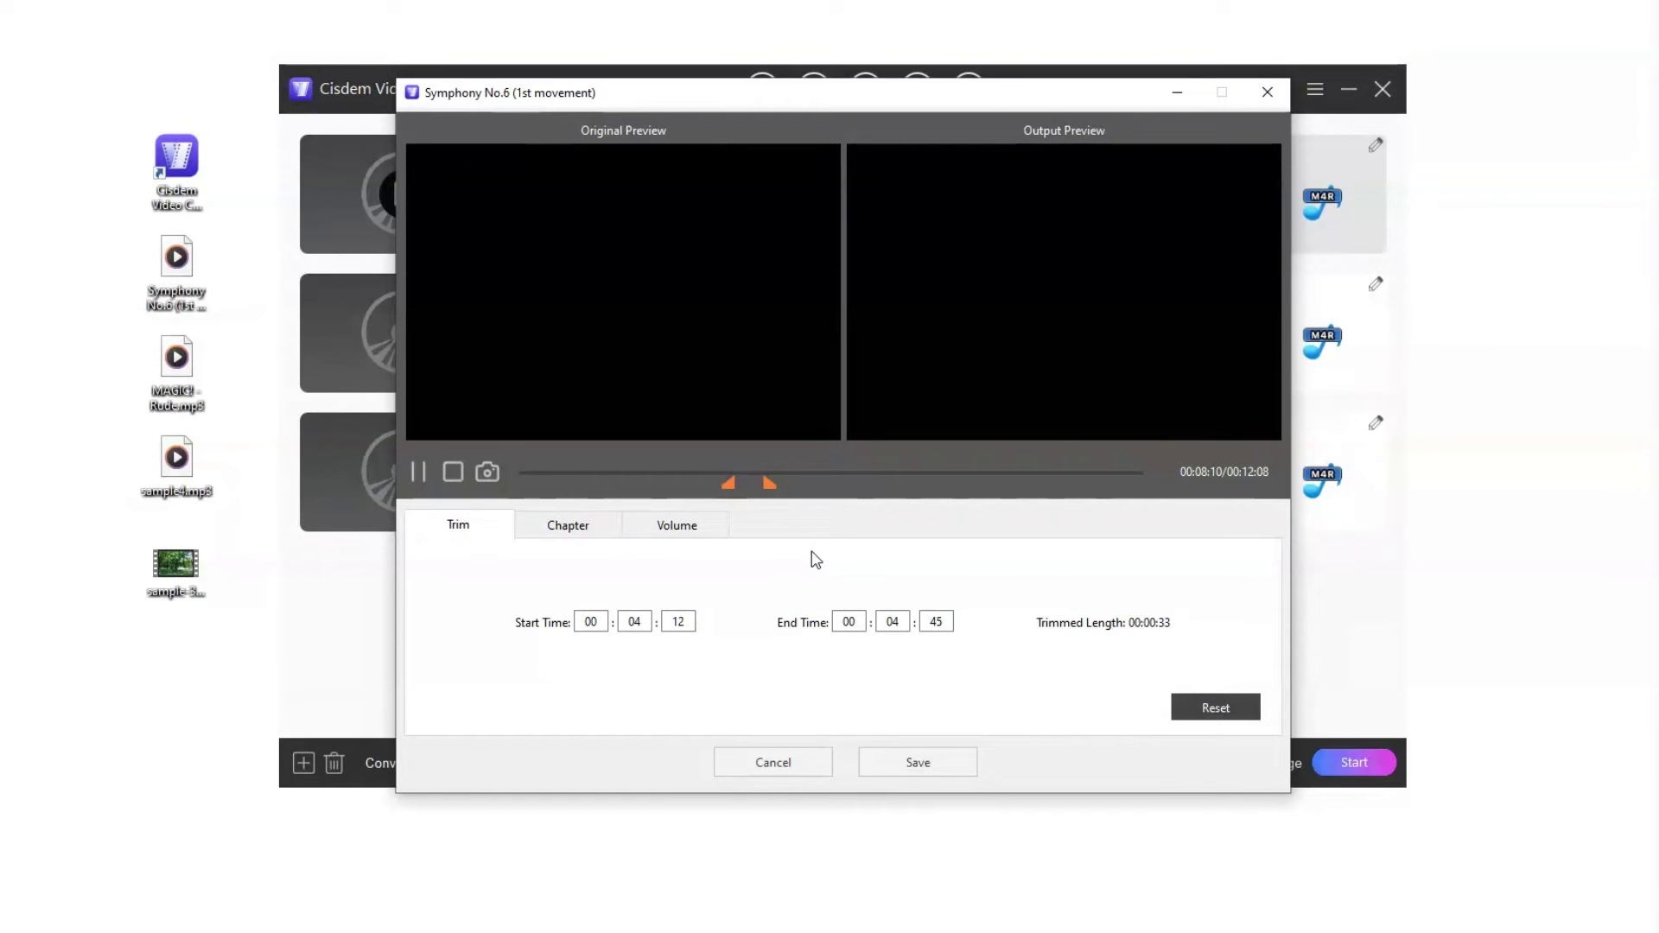
# Raise the clip's volume slightly, add 3s fade in and 3s fade out, and save.
pyautogui.click(571, 527)
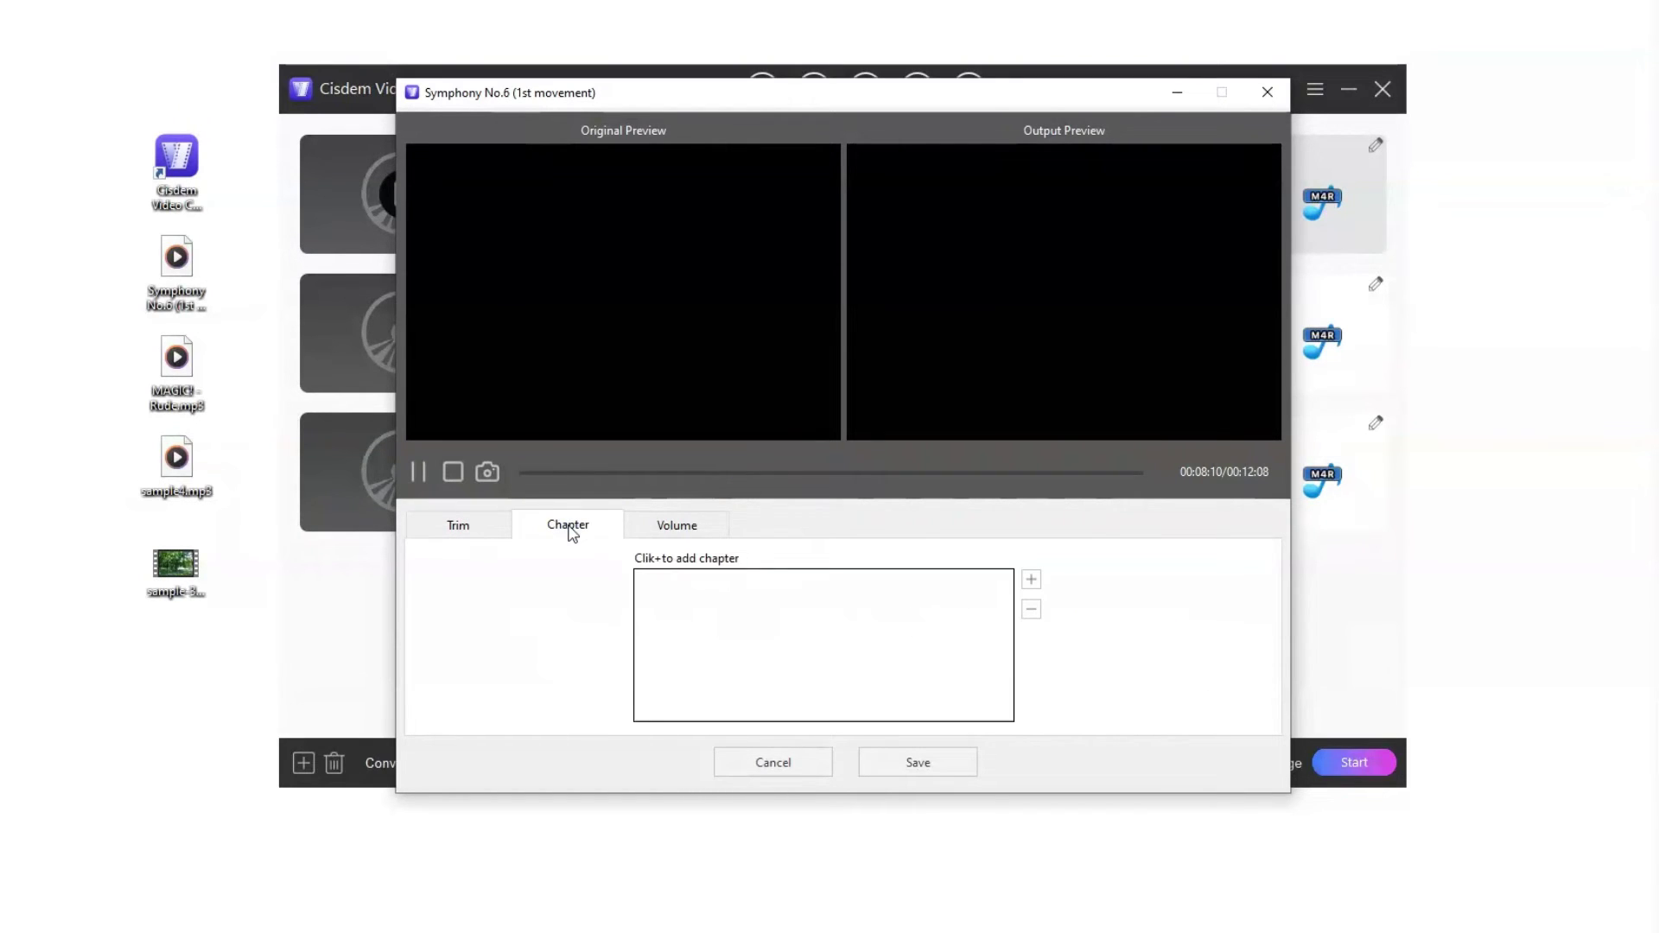
pyautogui.click(669, 531)
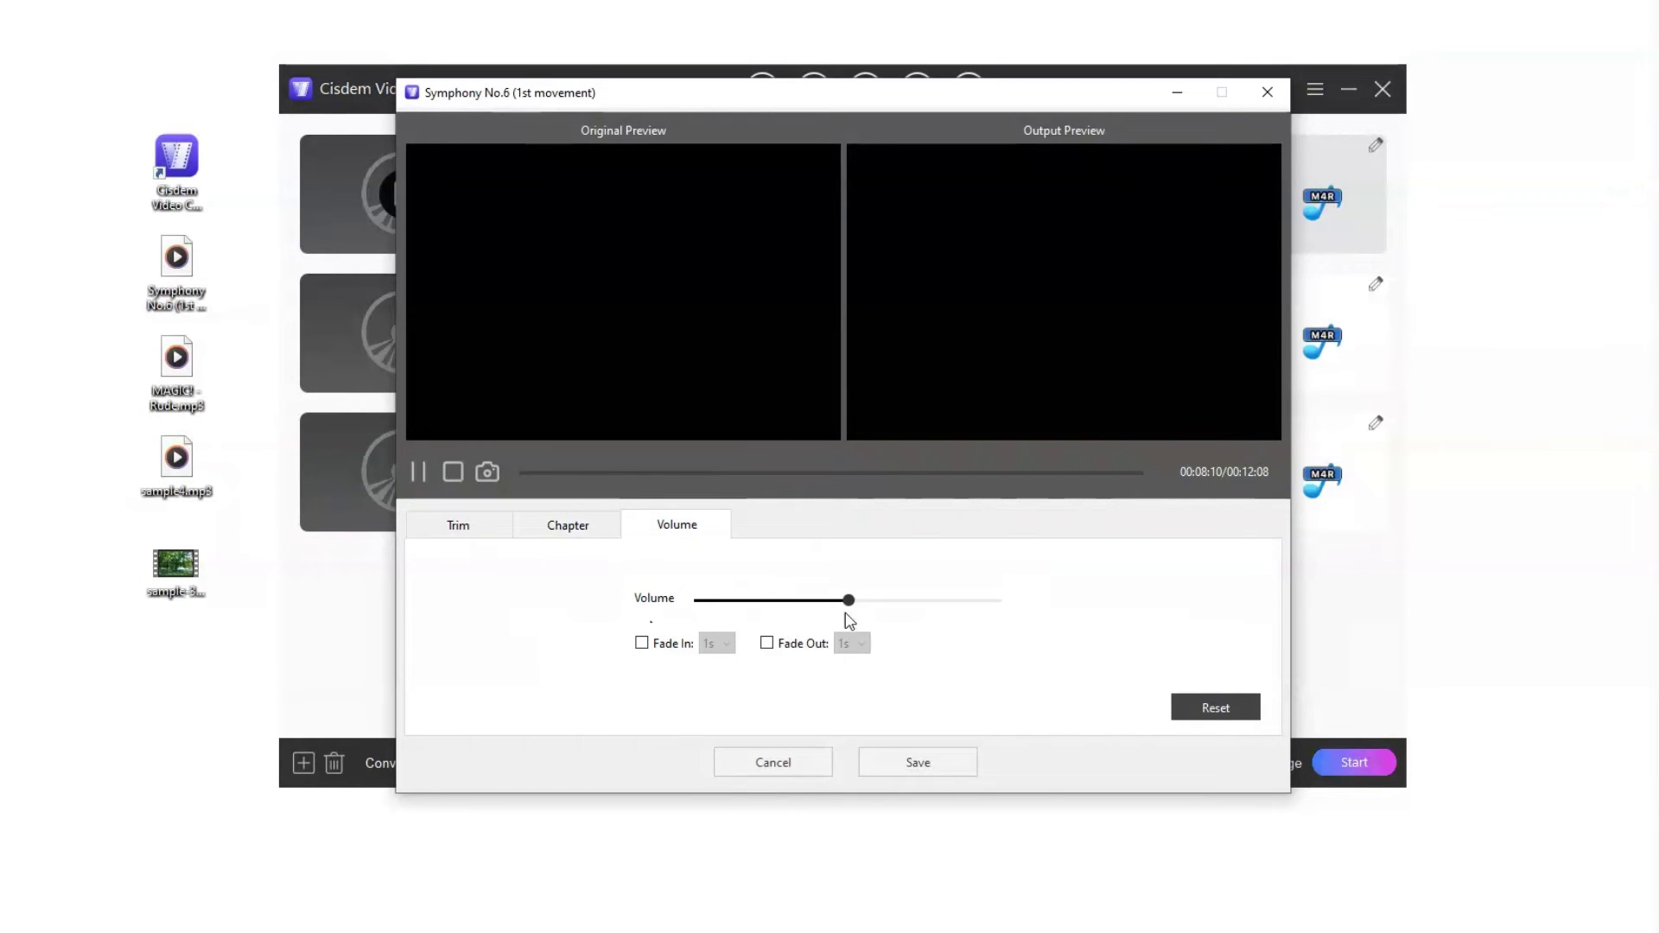
pyautogui.moveTo(848, 600); pyautogui.dragTo(888, 600)
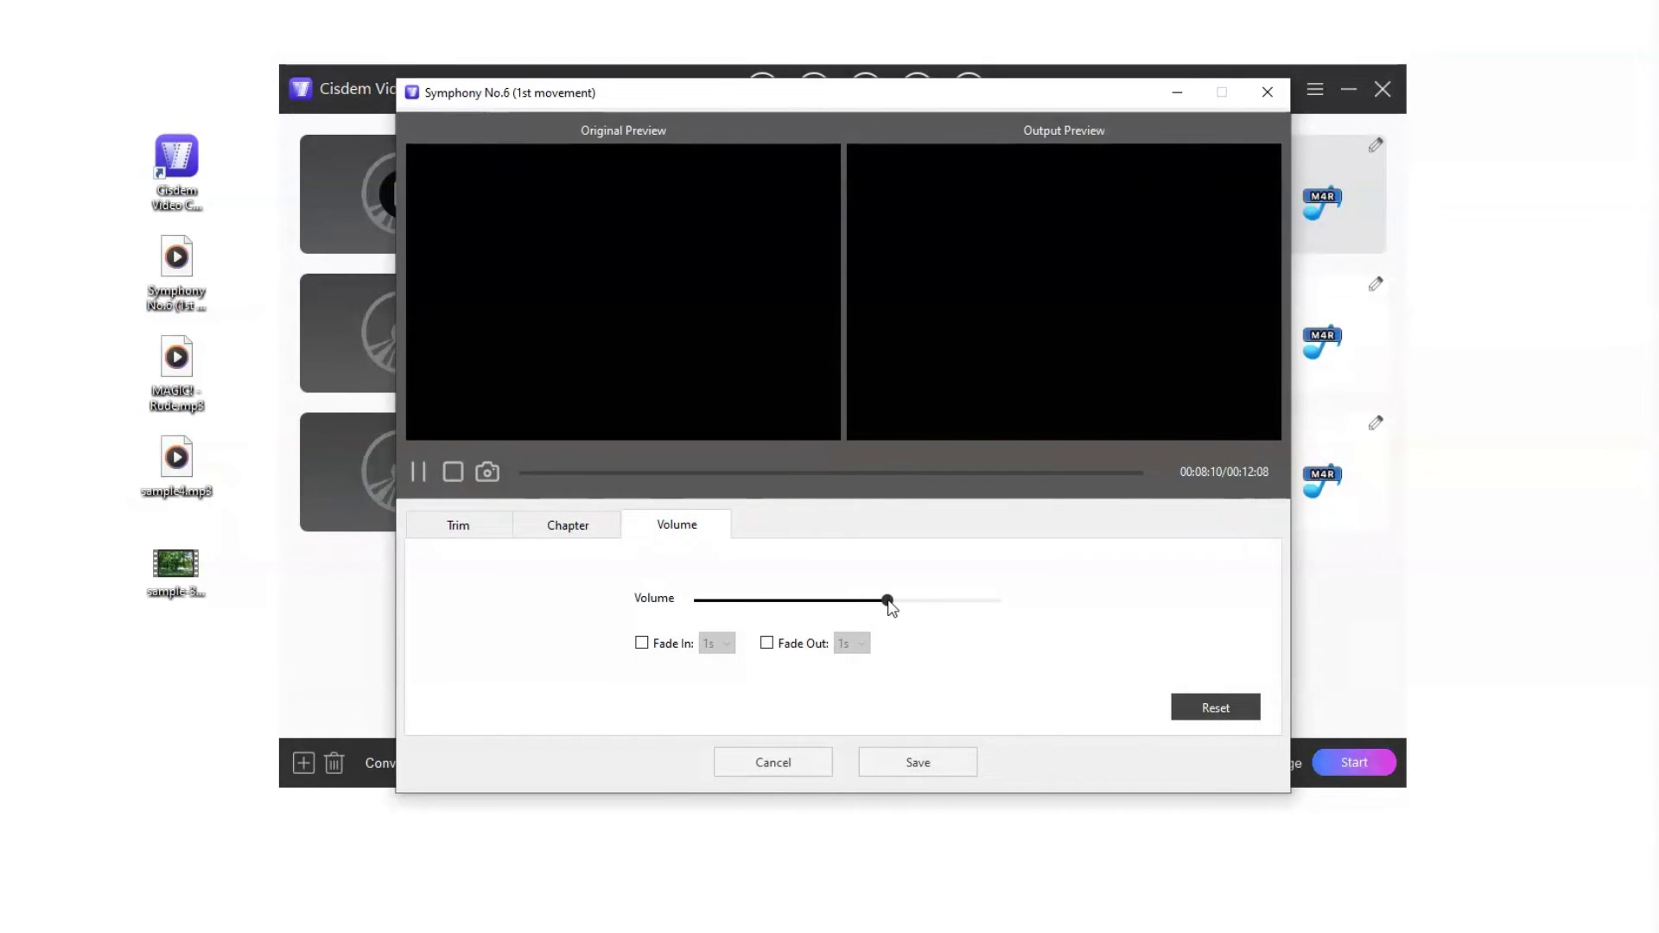
pyautogui.click(641, 643)
pyautogui.click(717, 643)
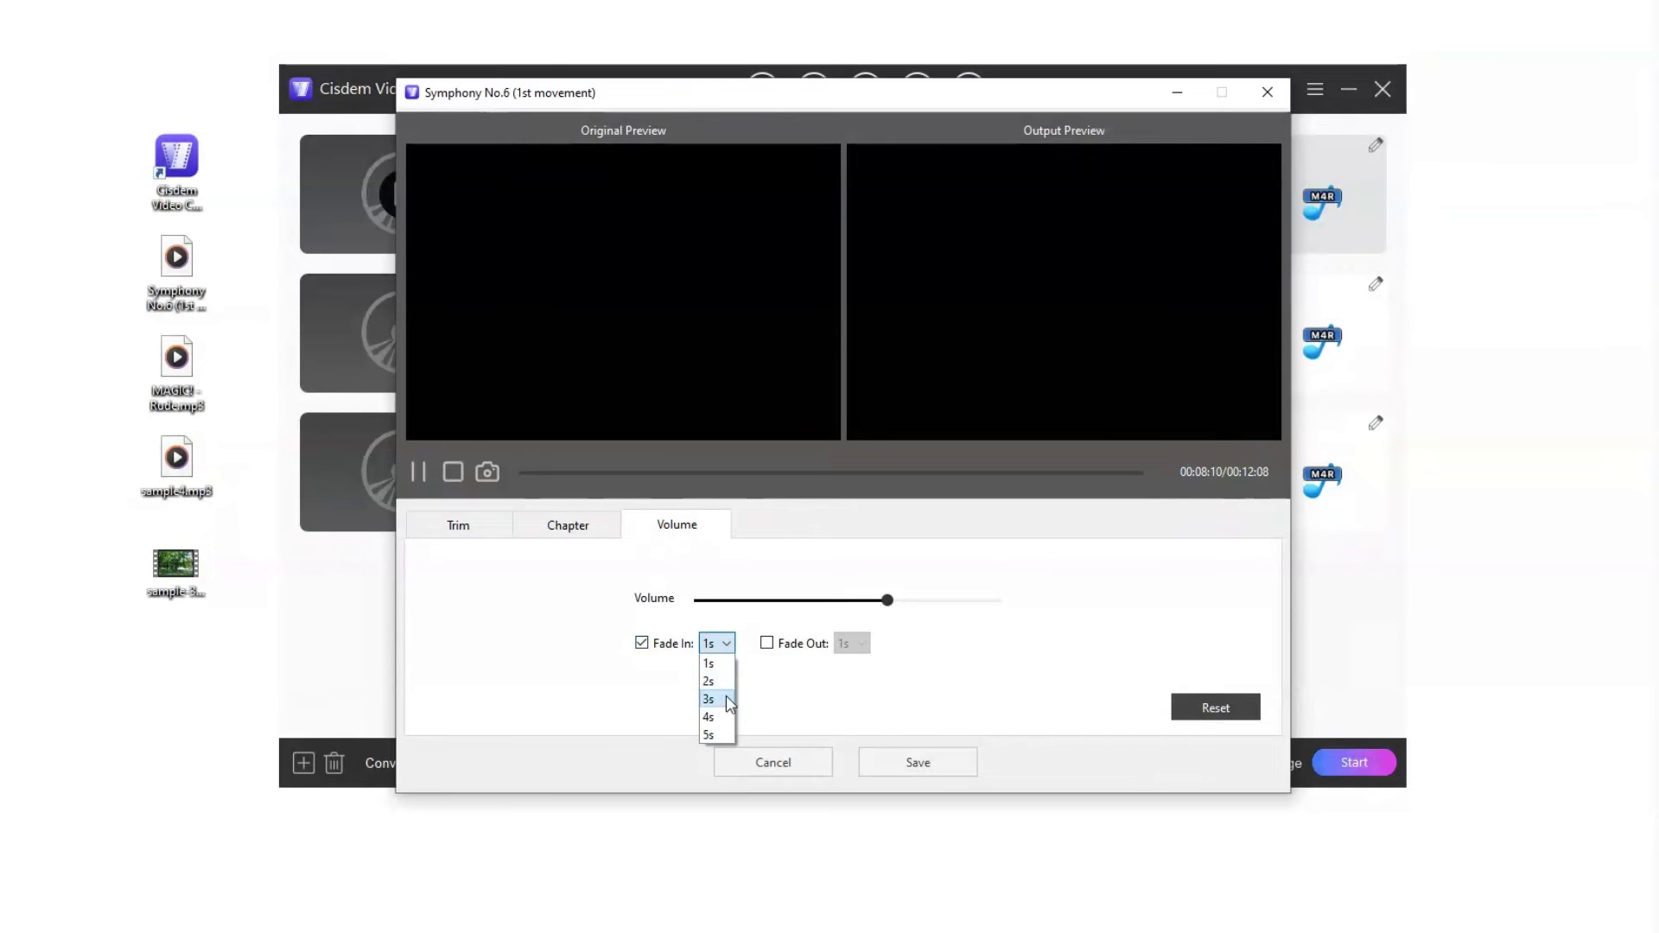
pyautogui.click(726, 696)
pyautogui.click(766, 643)
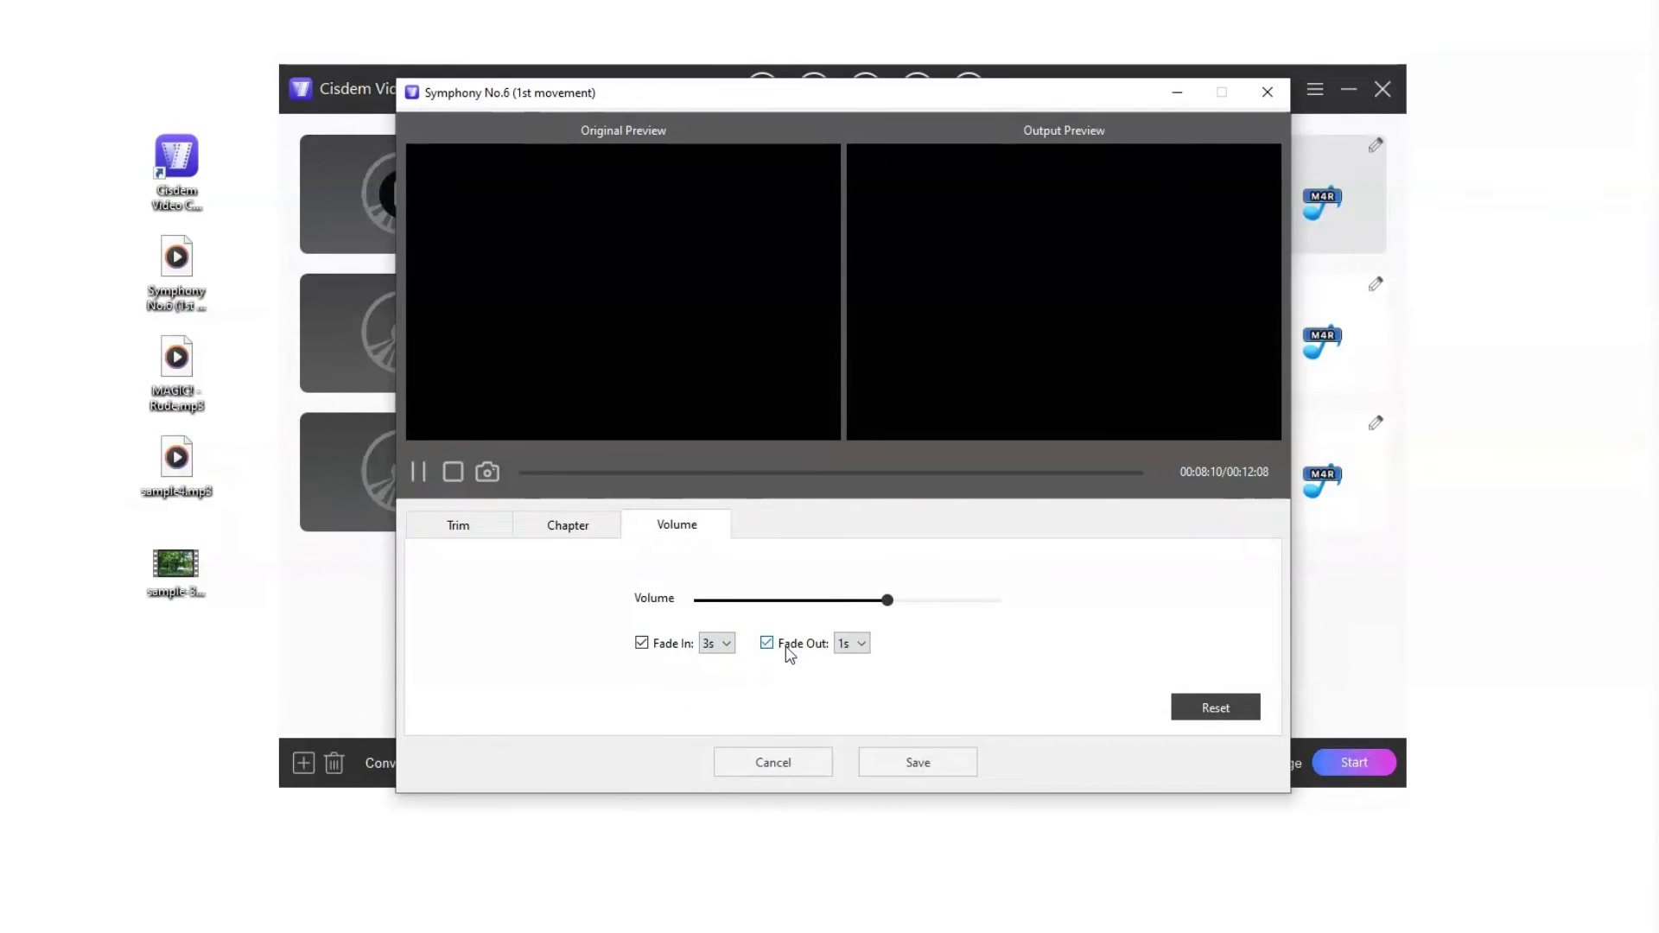
pyautogui.click(851, 643)
pyautogui.click(866, 698)
pyautogui.click(888, 767)
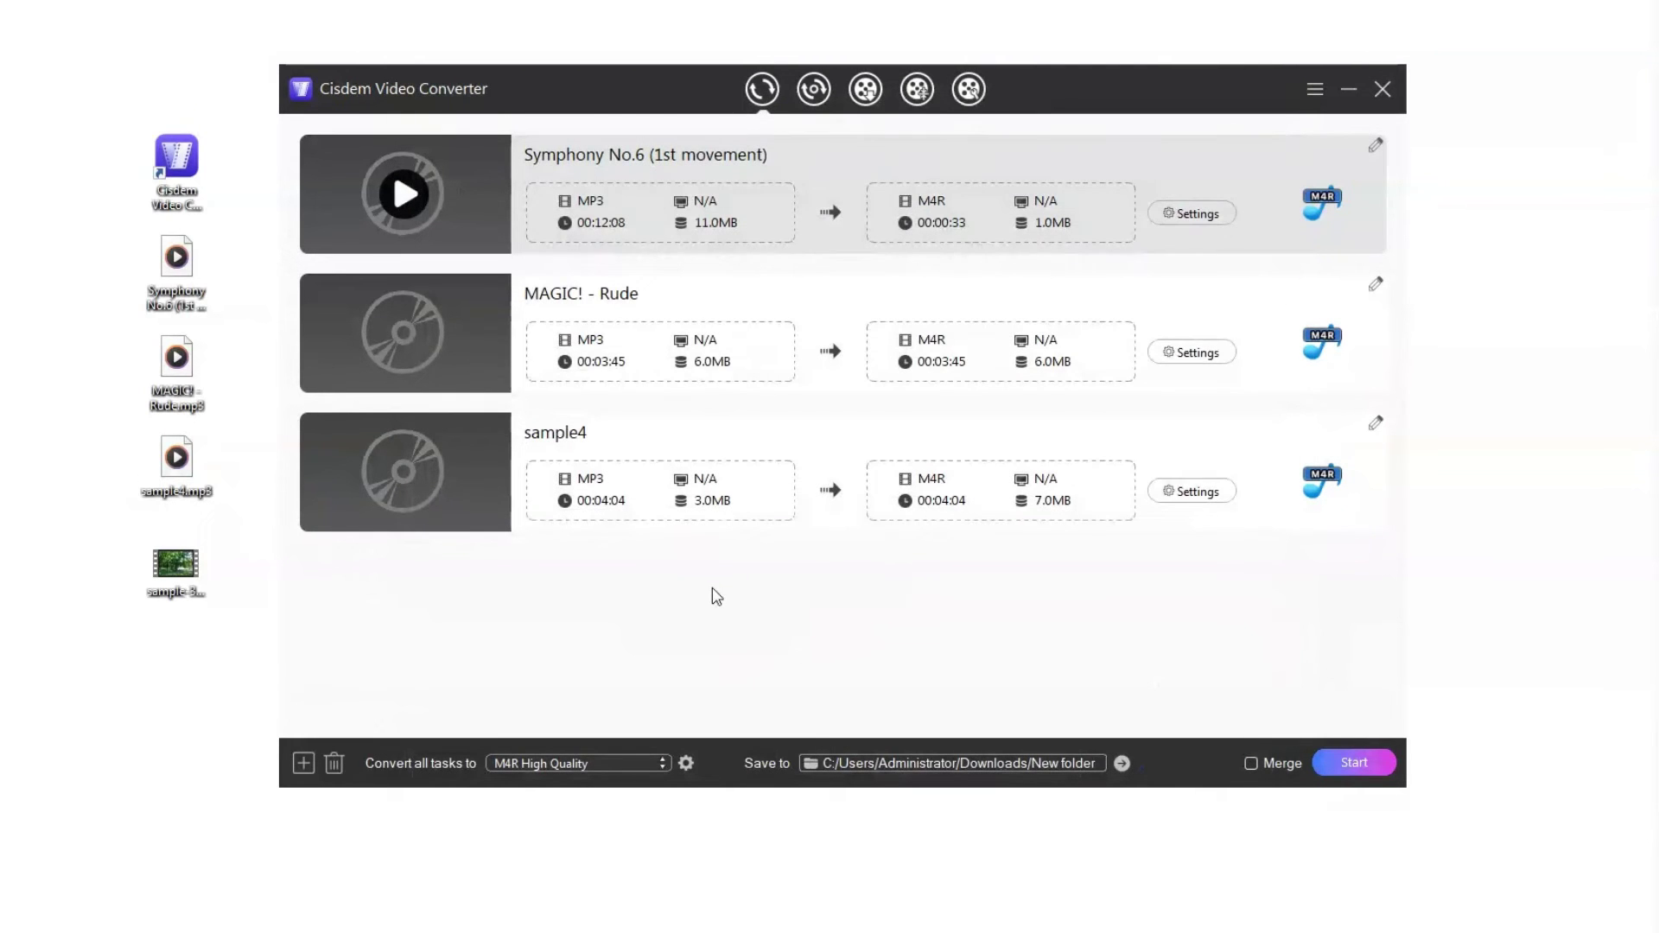
# Add the sample-30s video as a fourth M4R task and review its edit tabs without changes.
pyautogui.moveTo(178, 571); pyautogui.dragTo(732, 710)
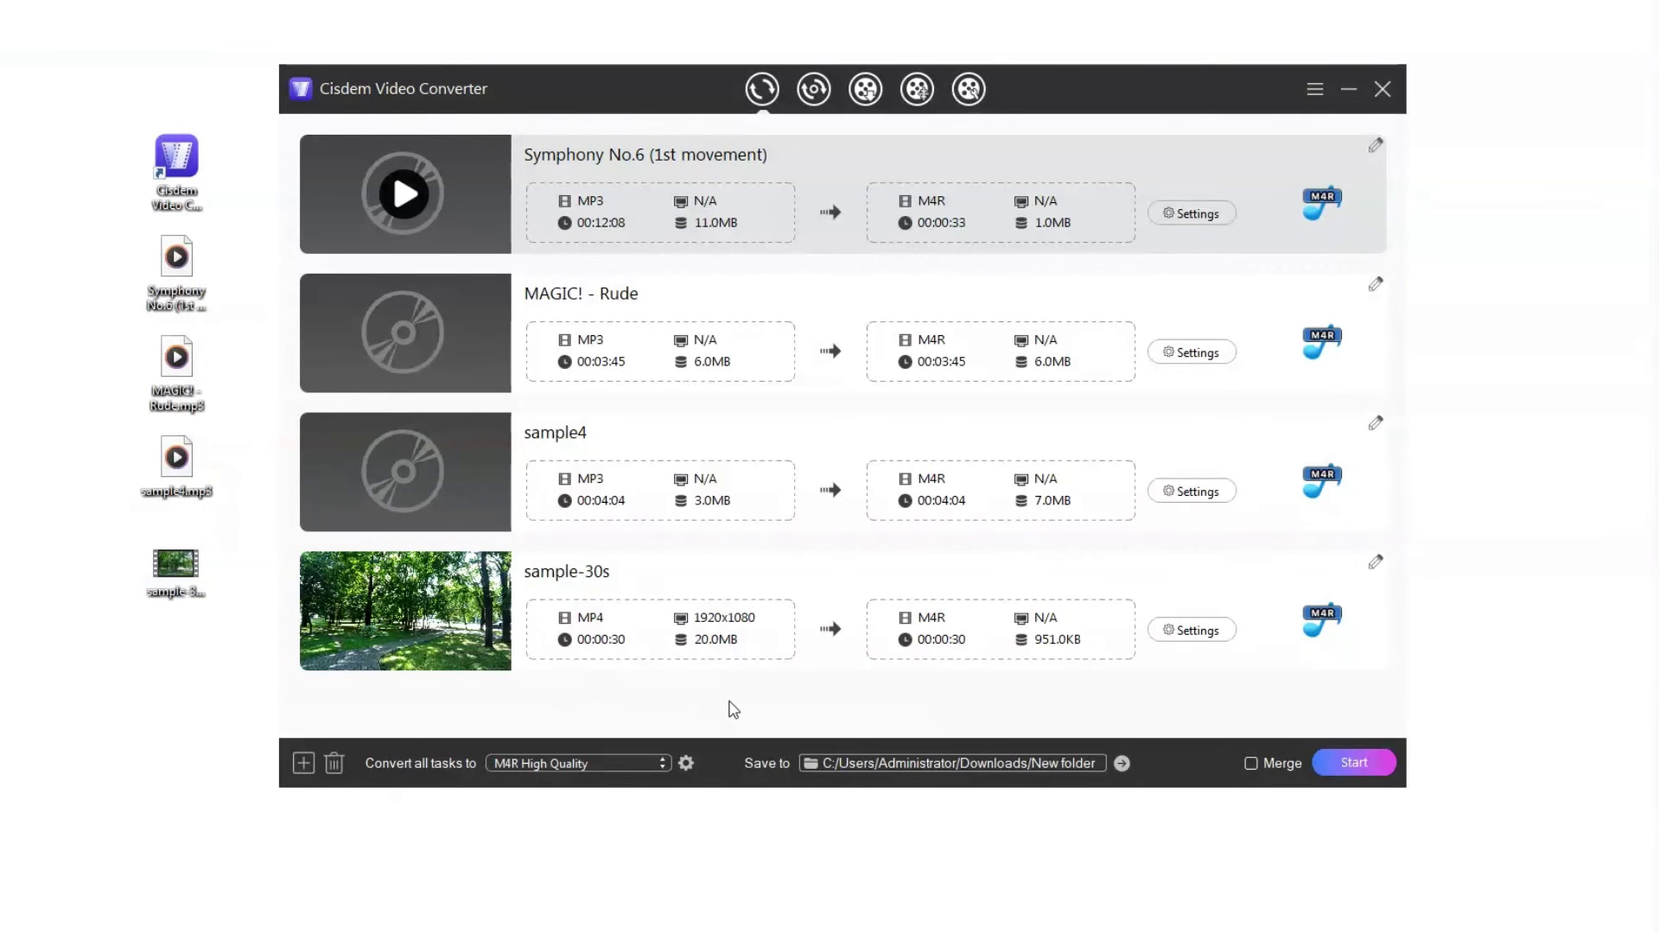
pyautogui.click(1376, 567)
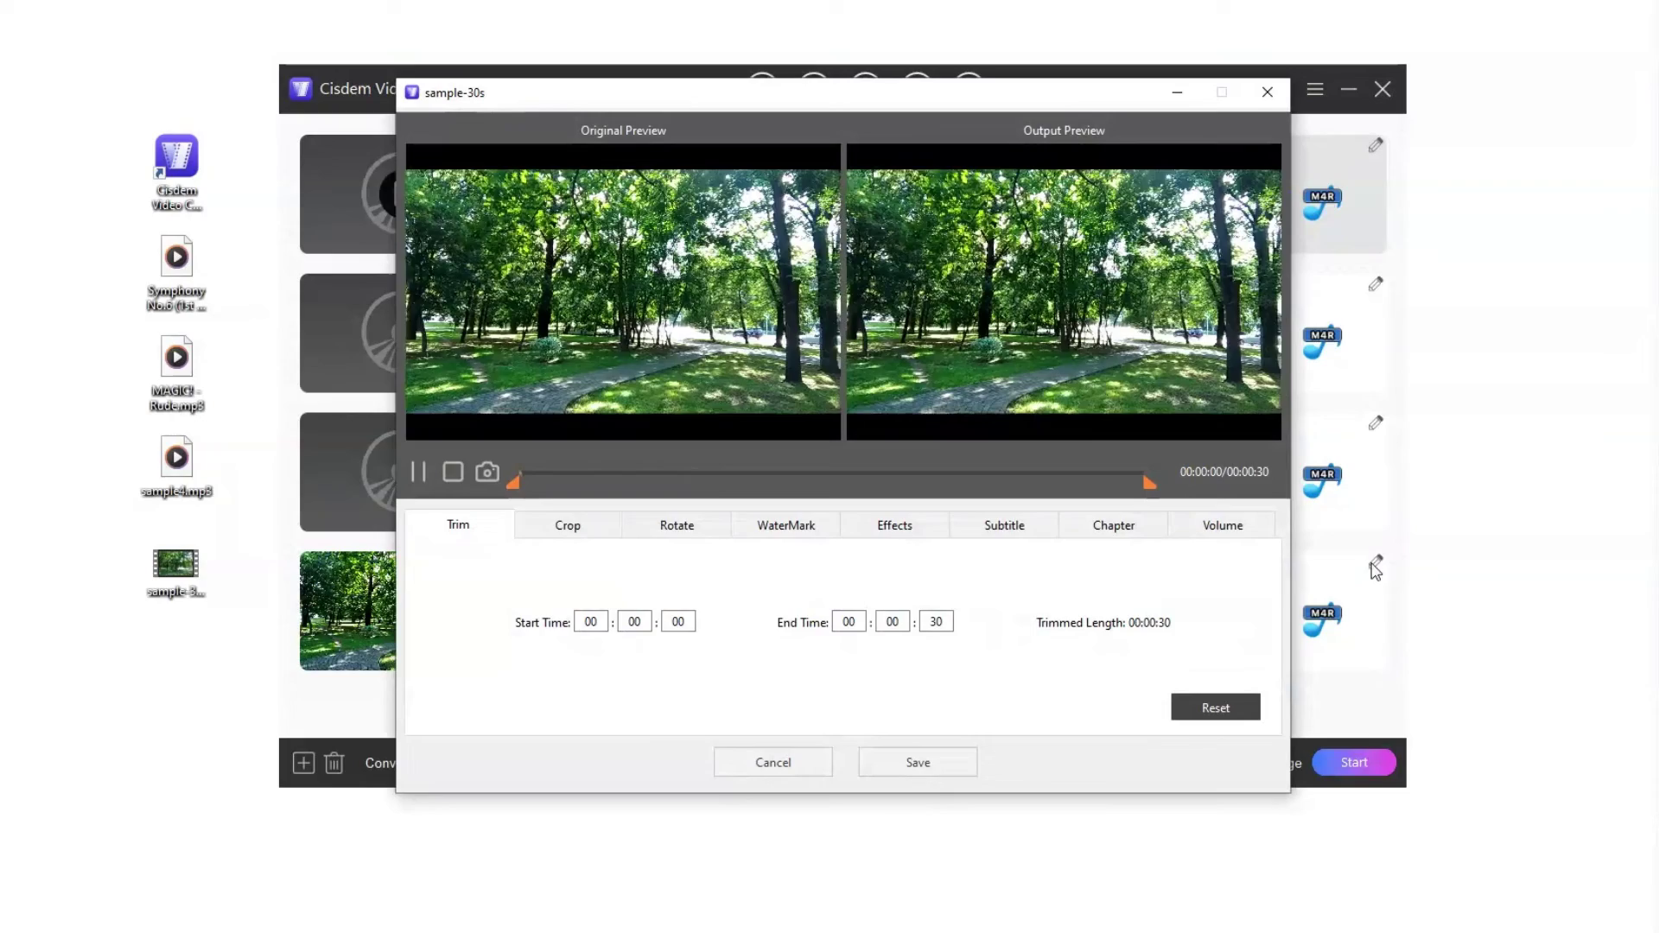
pyautogui.click(567, 534)
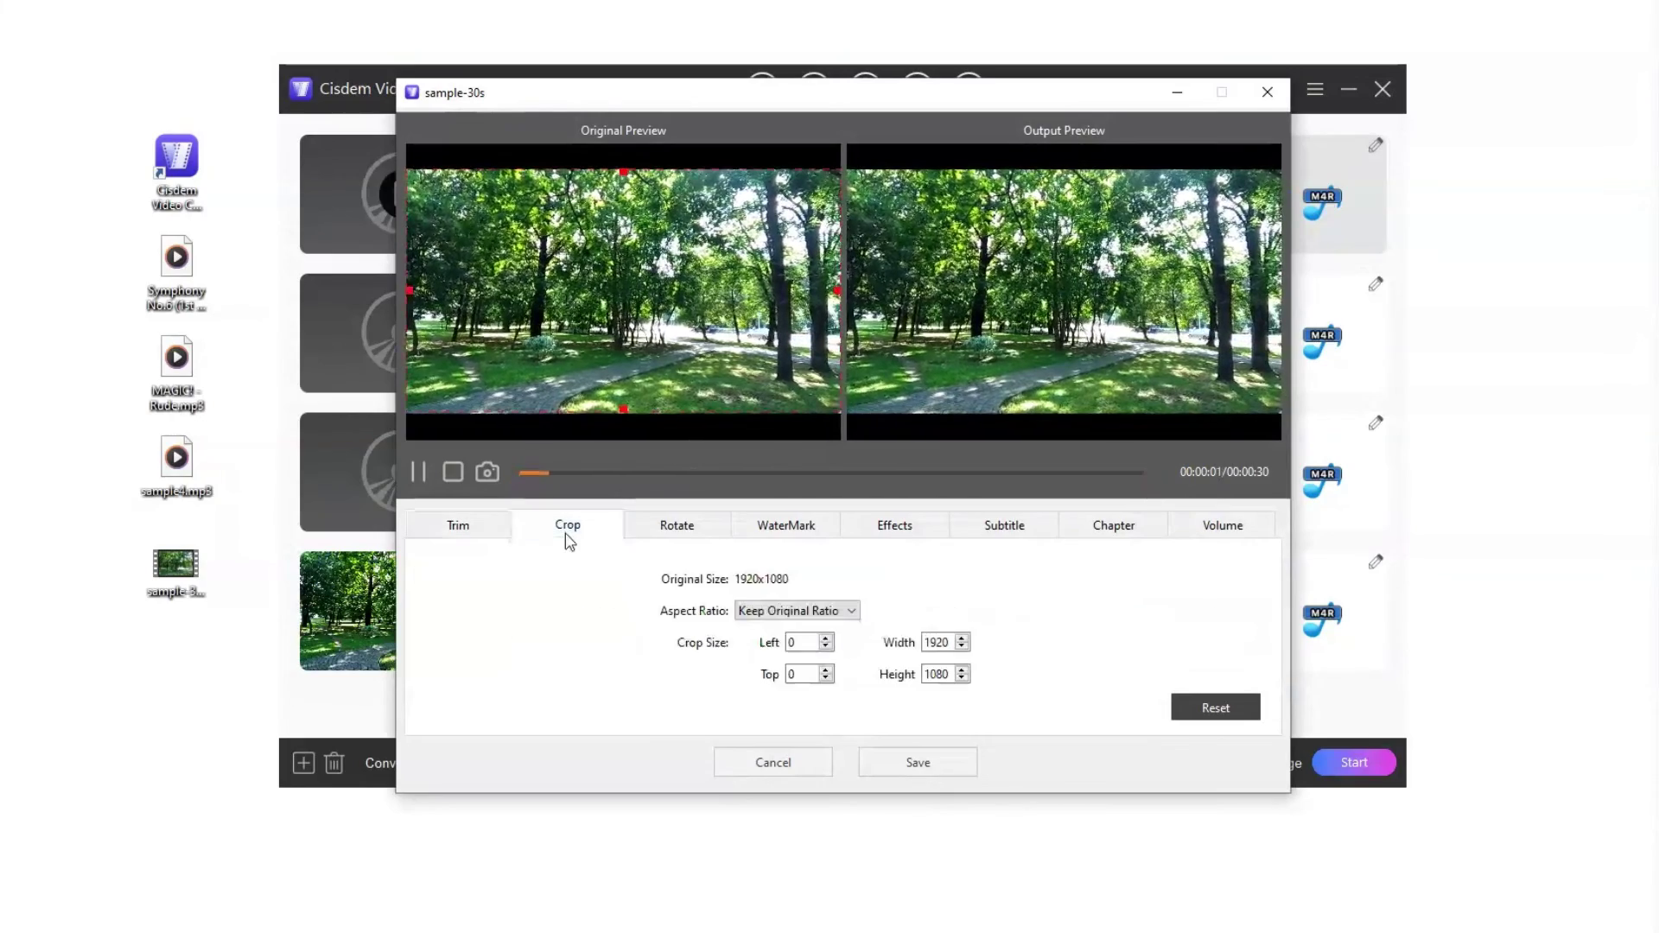
pyautogui.click(670, 531)
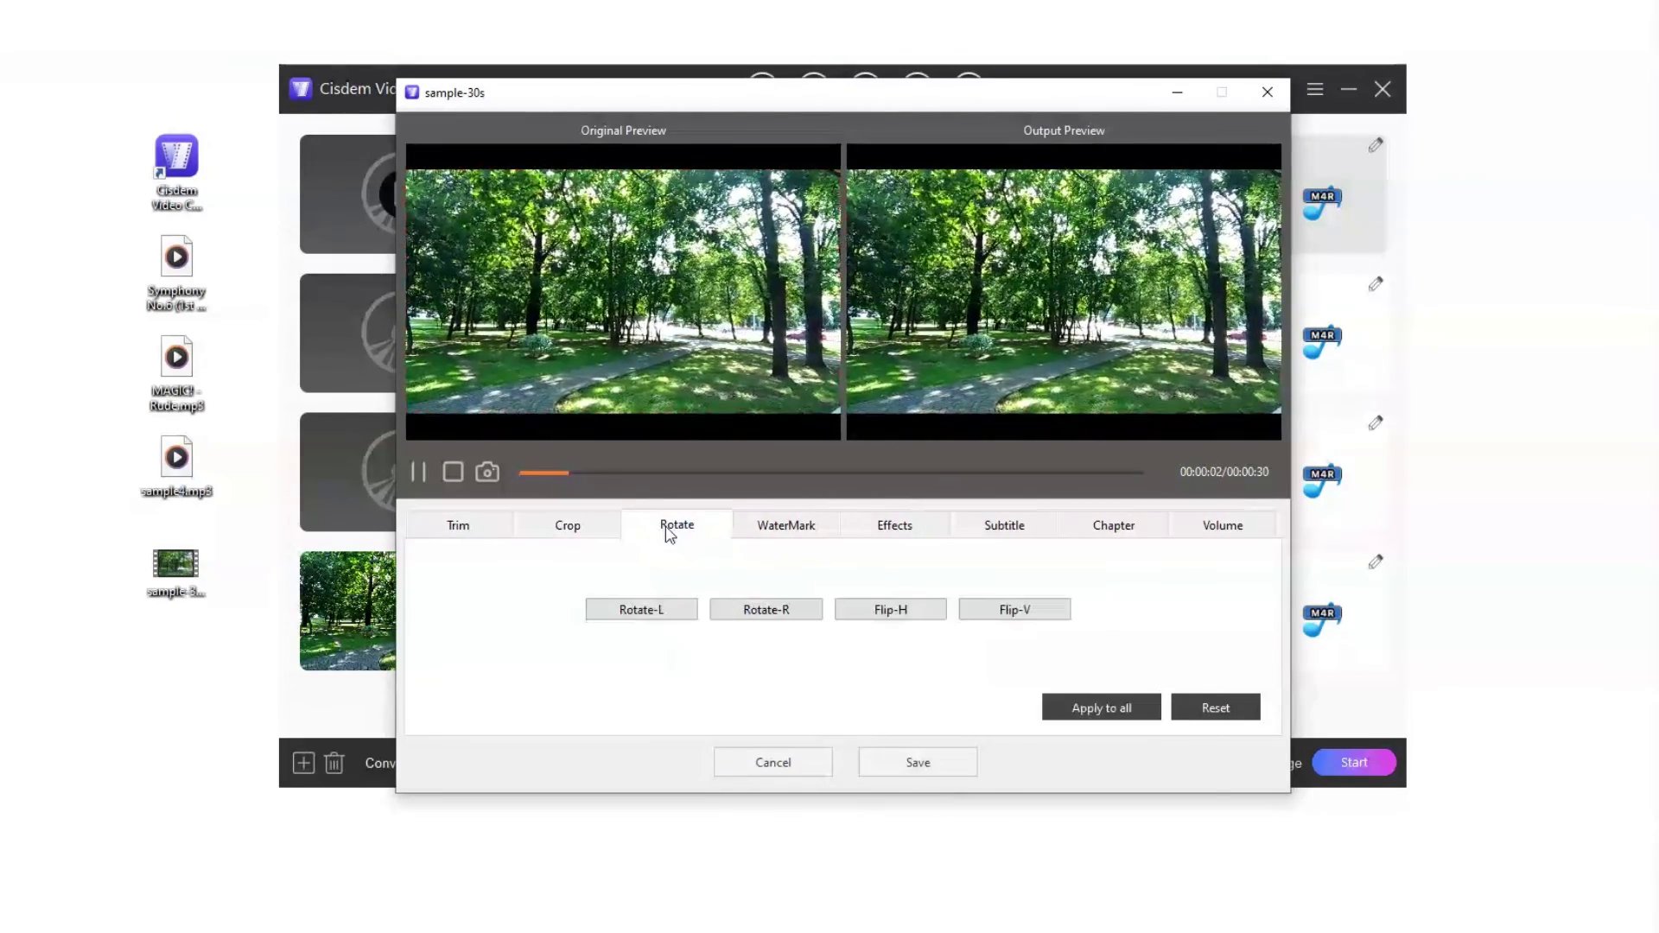
pyautogui.click(786, 529)
pyautogui.click(894, 526)
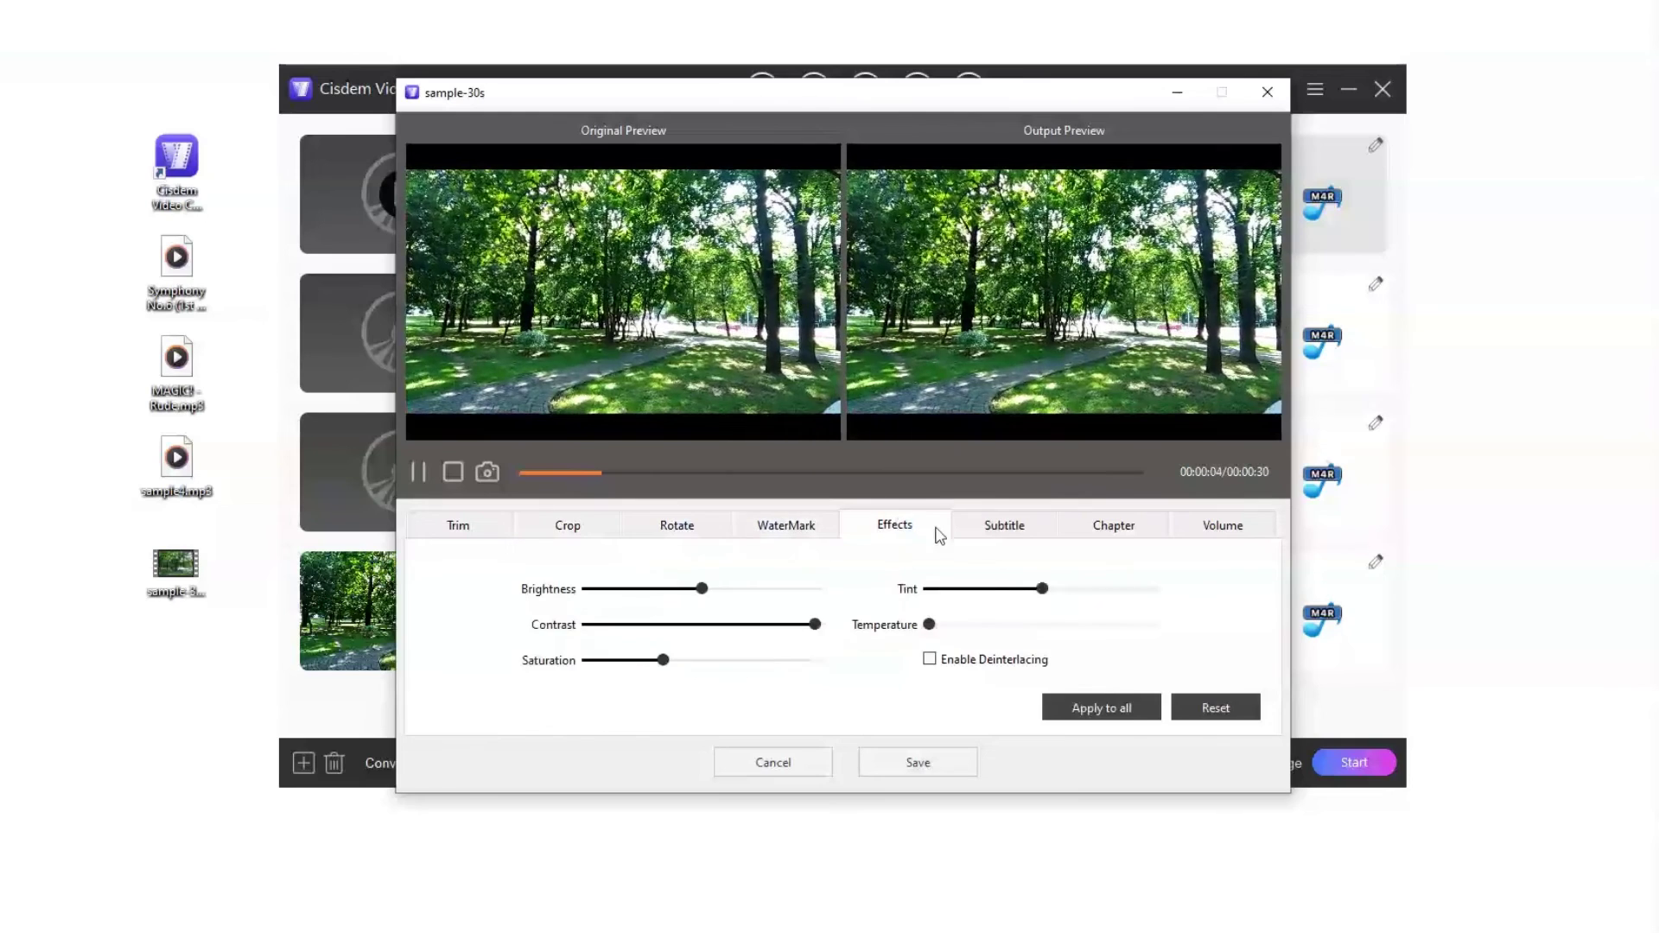
pyautogui.click(418, 472)
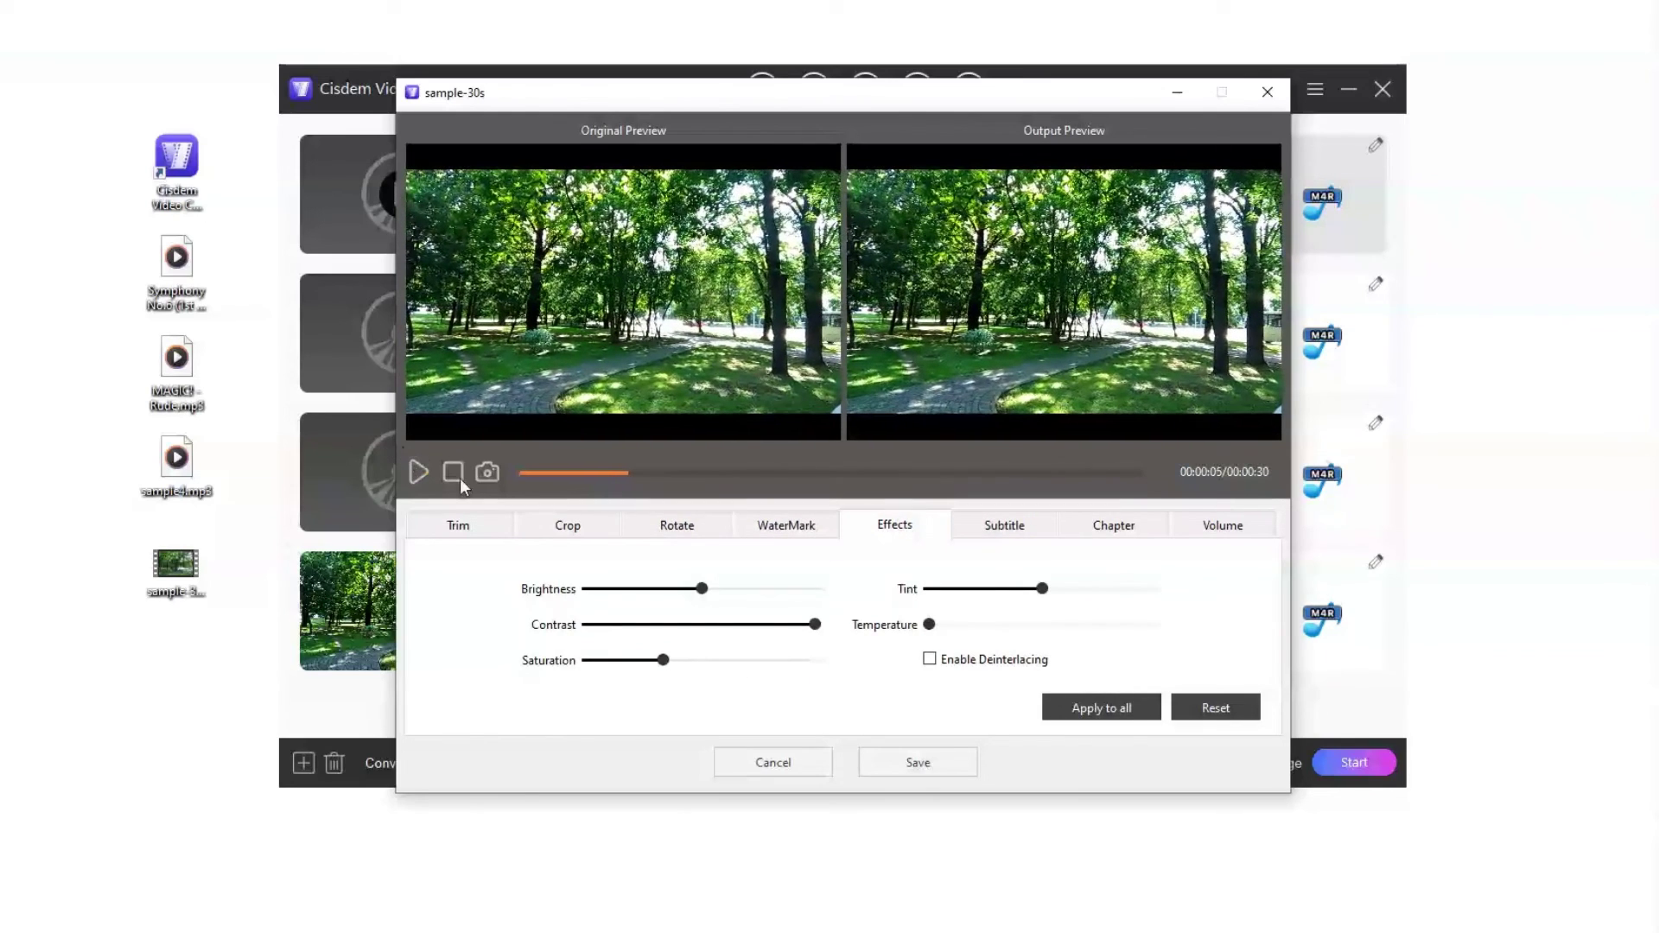
pyautogui.click(1023, 542)
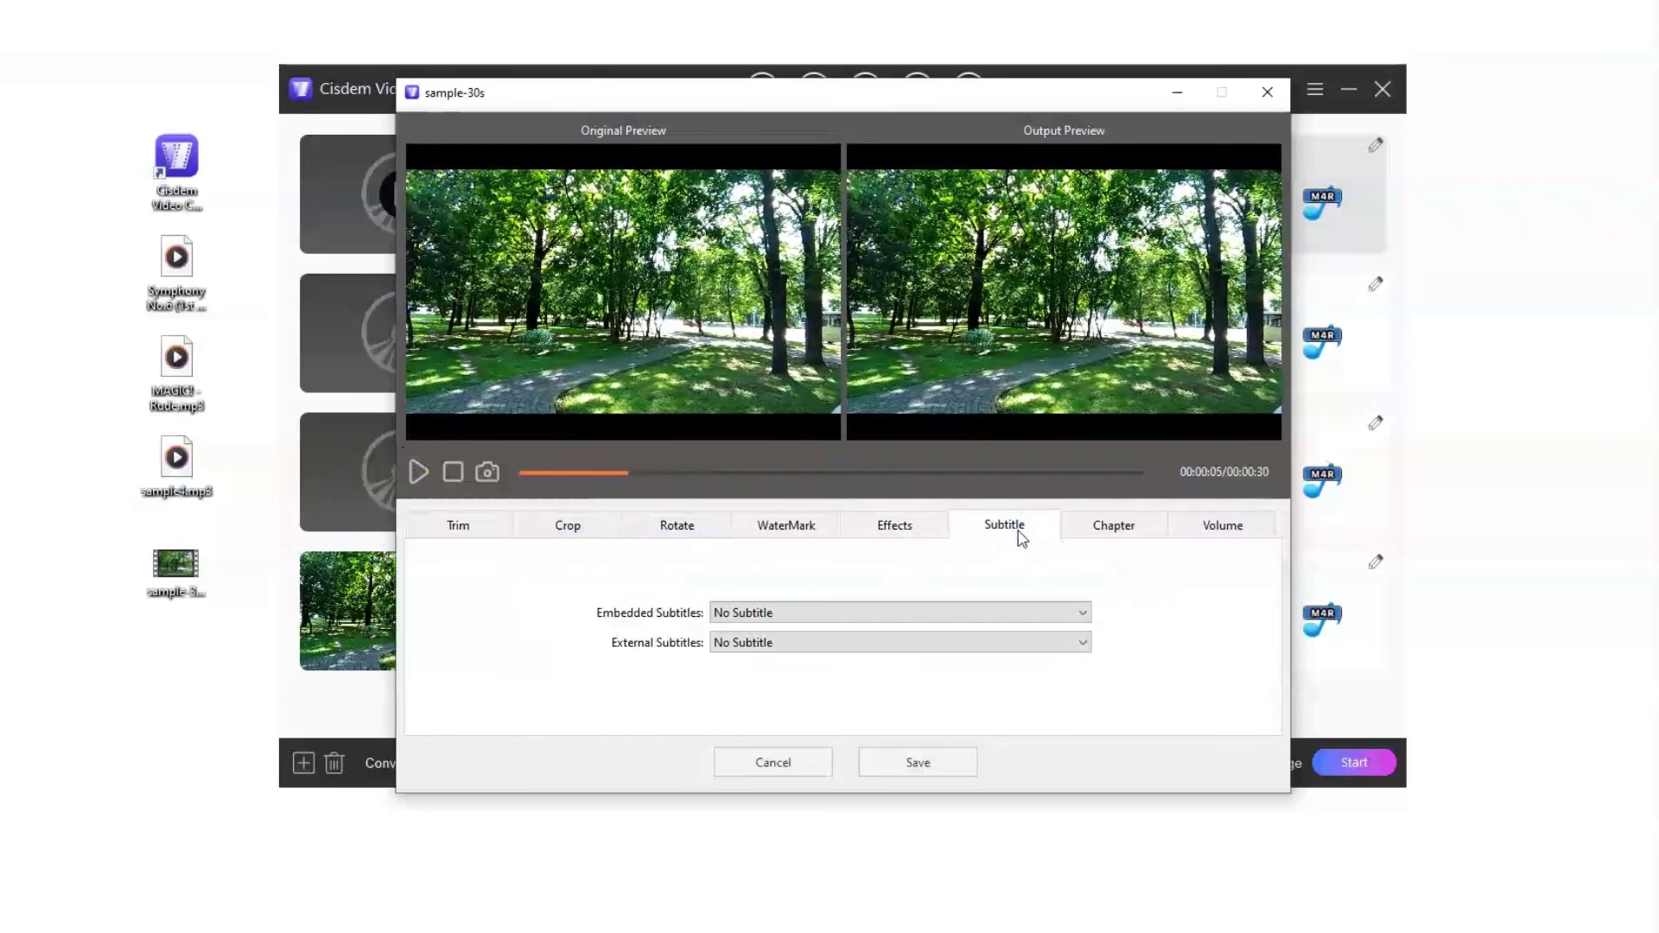
pyautogui.click(1123, 534)
pyautogui.click(1206, 539)
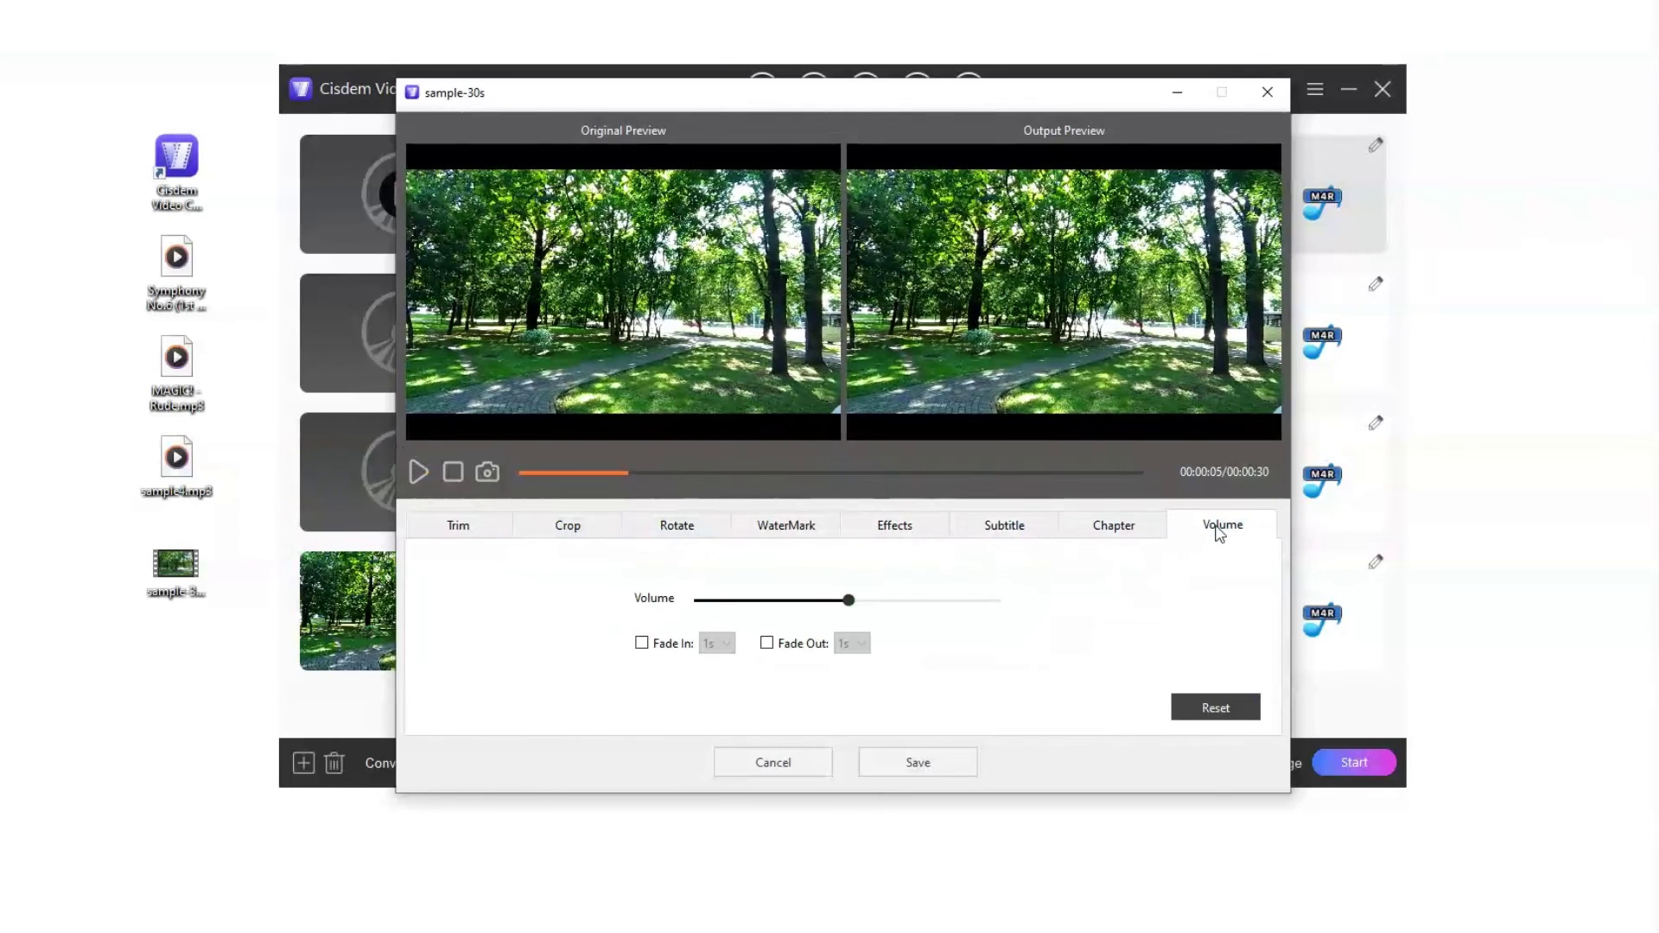
pyautogui.click(1264, 91)
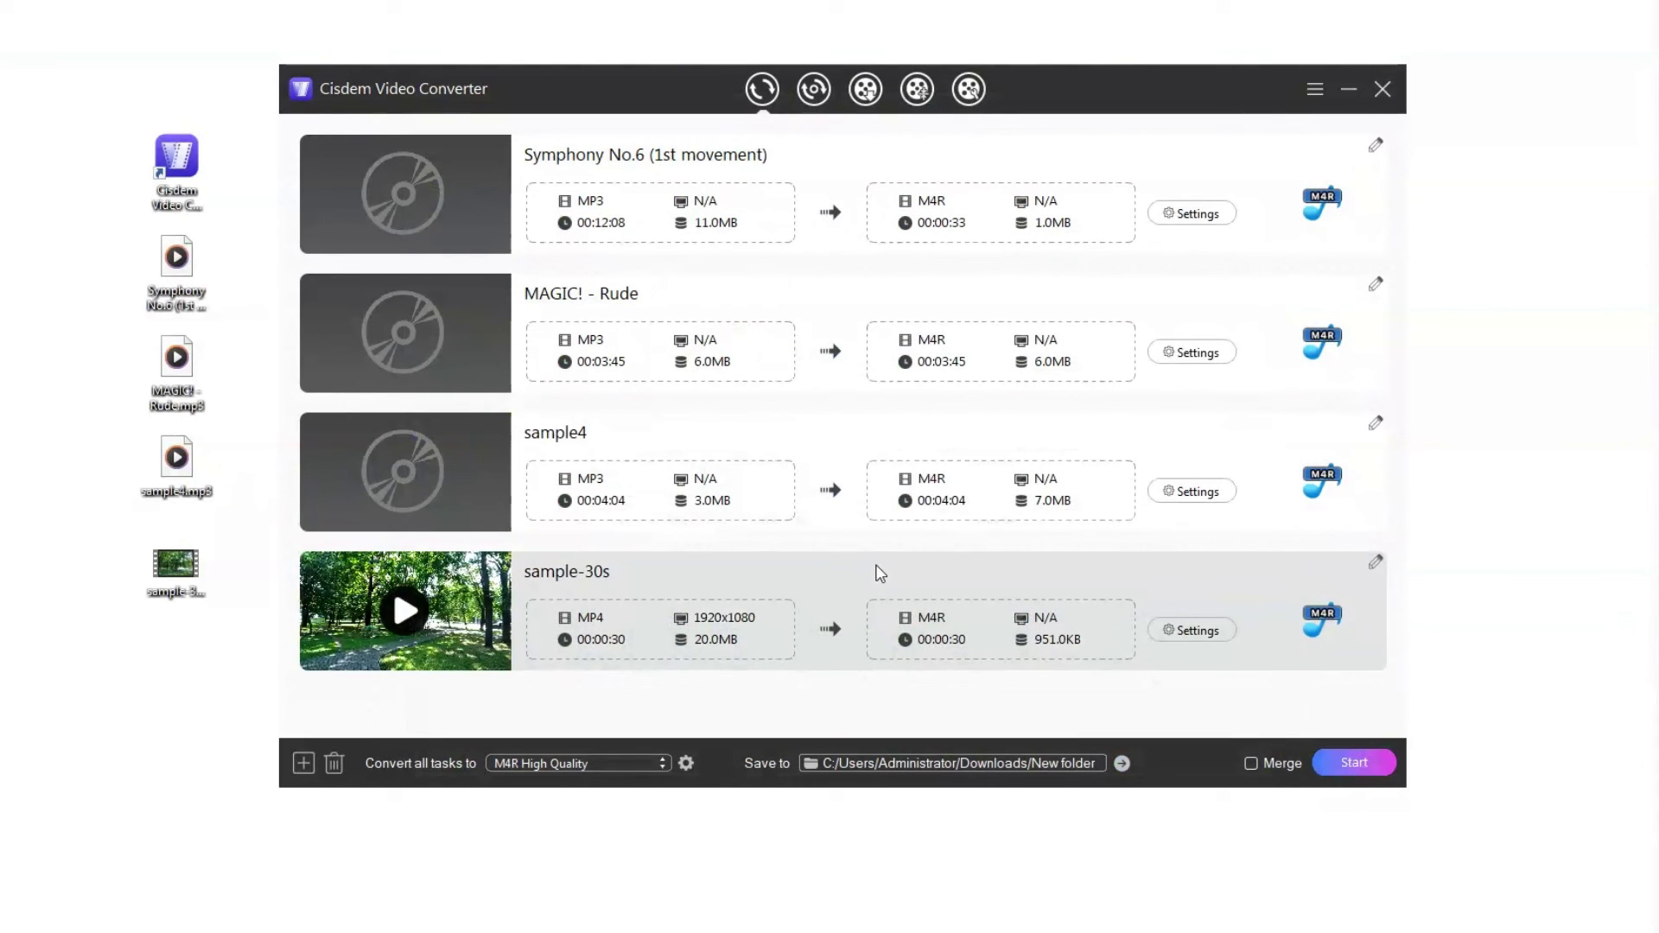
# Delete the sample-30s task and convert Symphony No.6, MAGIC! - Rude and sample4 to M4R.
pyautogui.press('Delete')
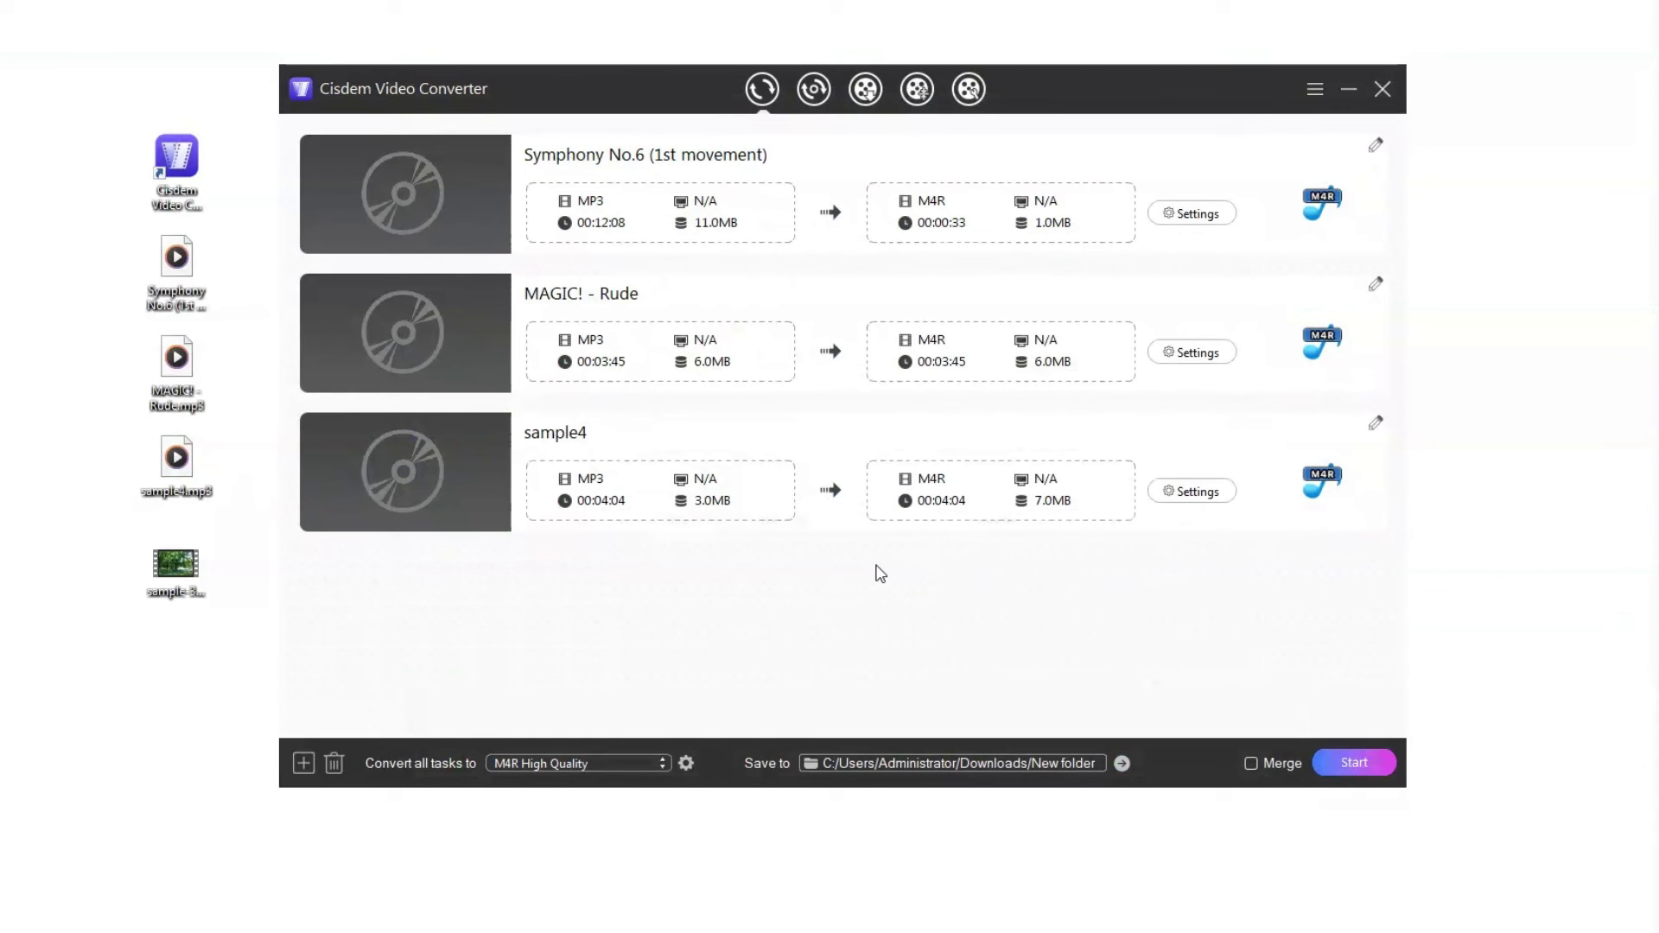
pyautogui.click(1341, 753)
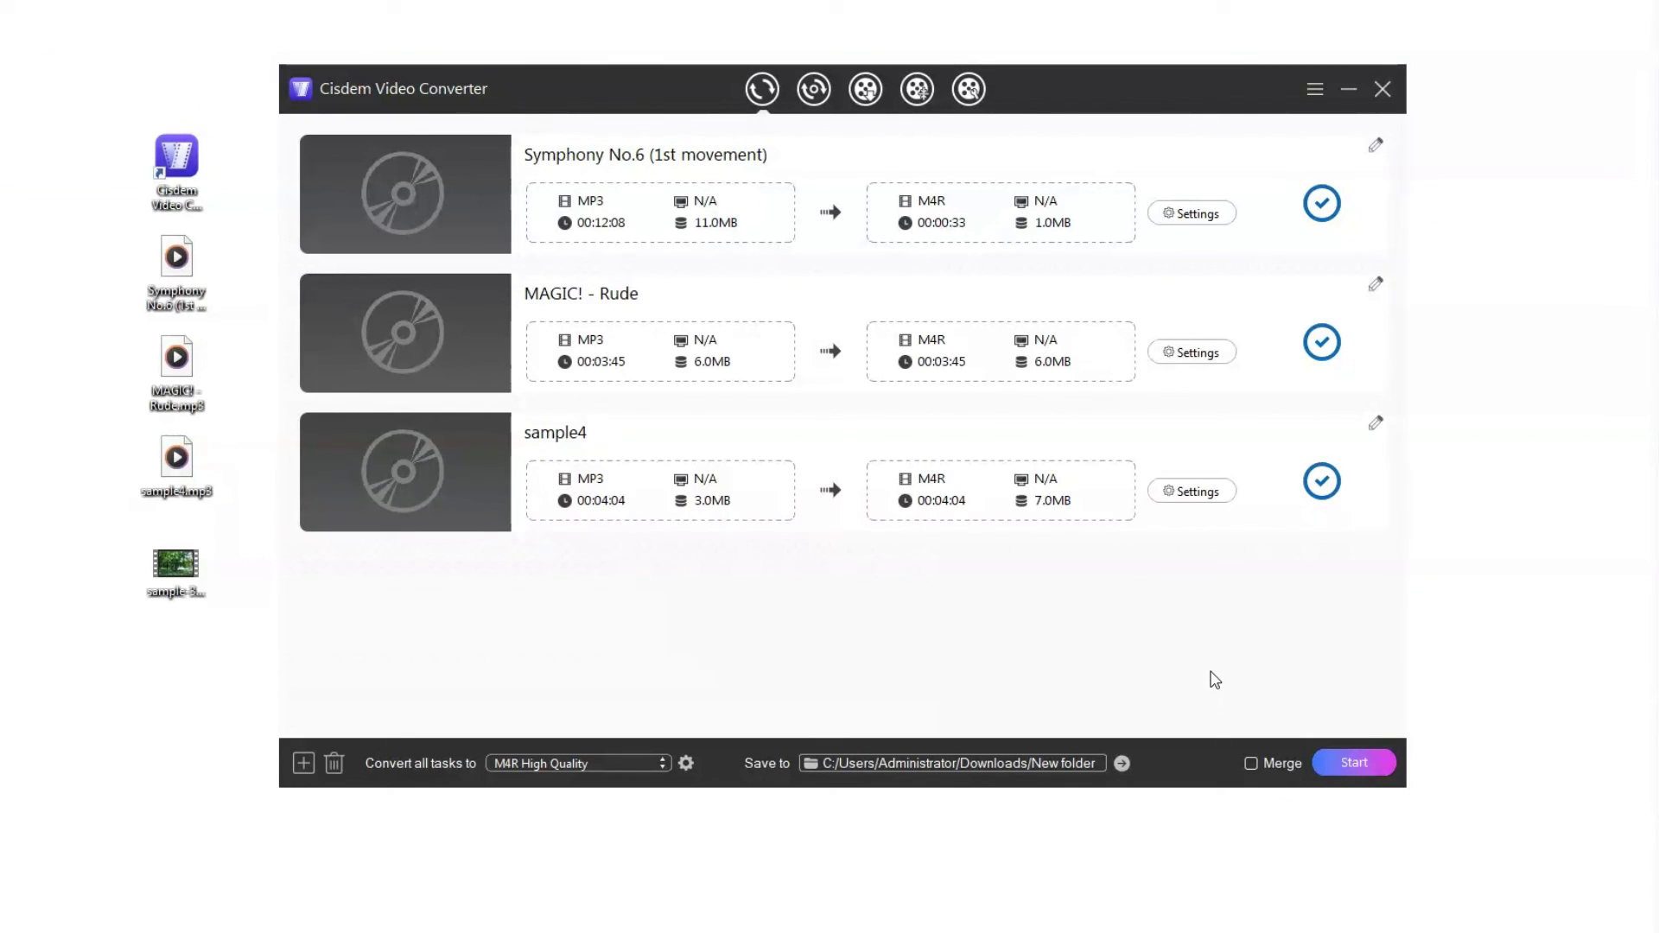
# Open sample4's output folder containing the three converted .m4r ringtones.
pyautogui.click(1321, 486)
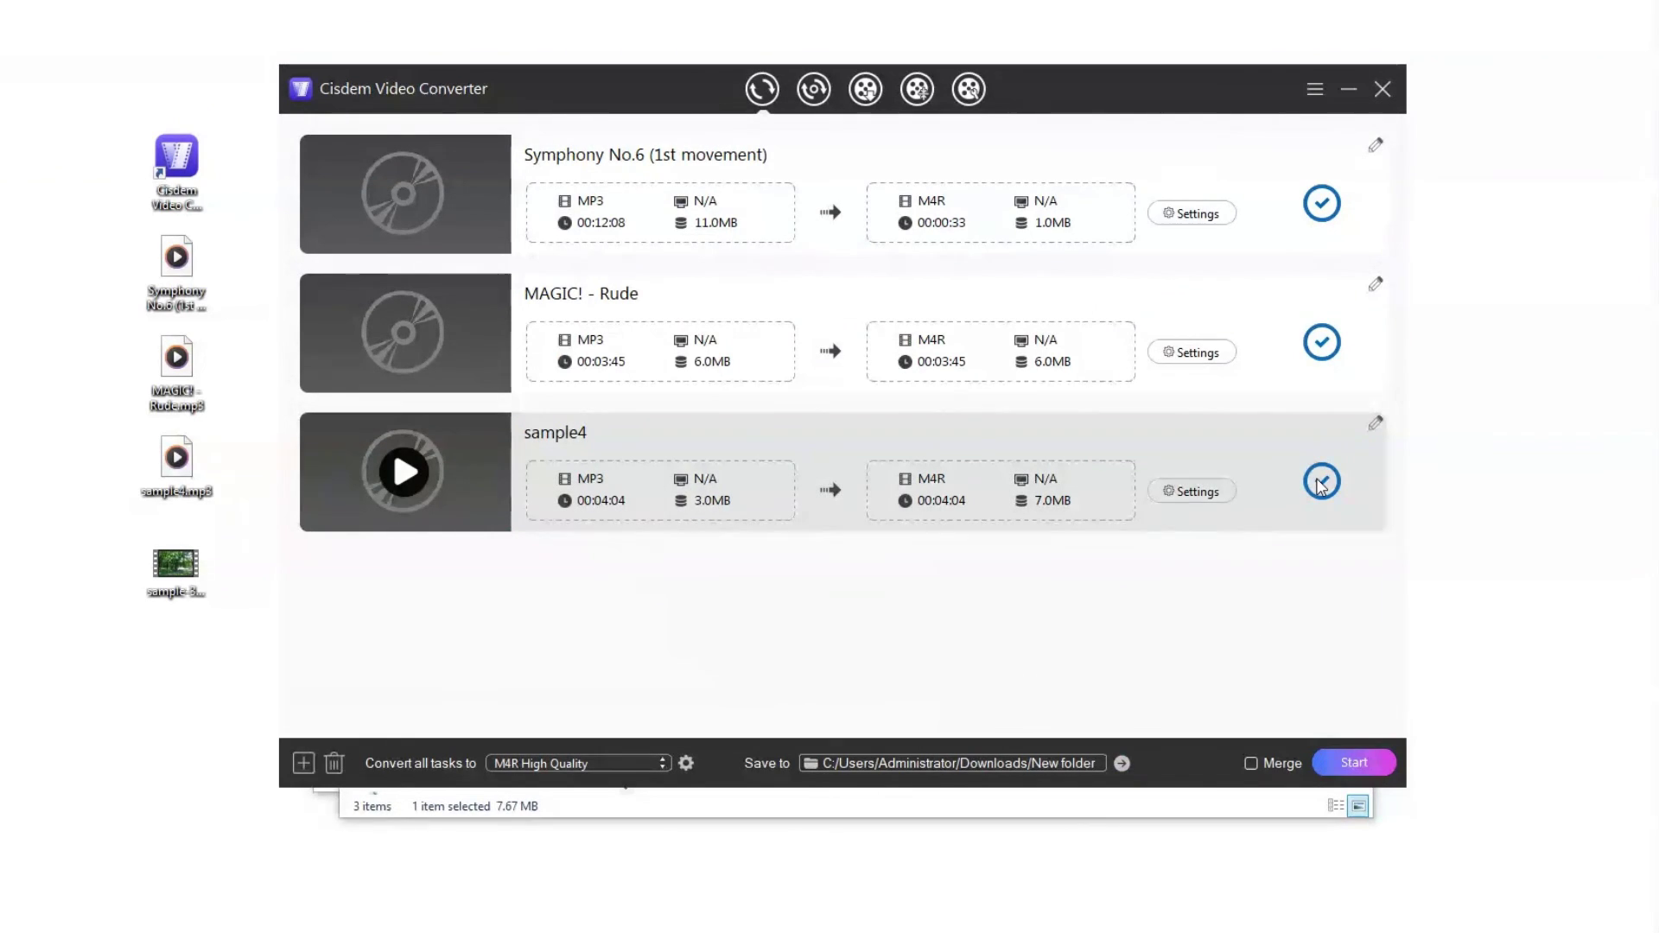